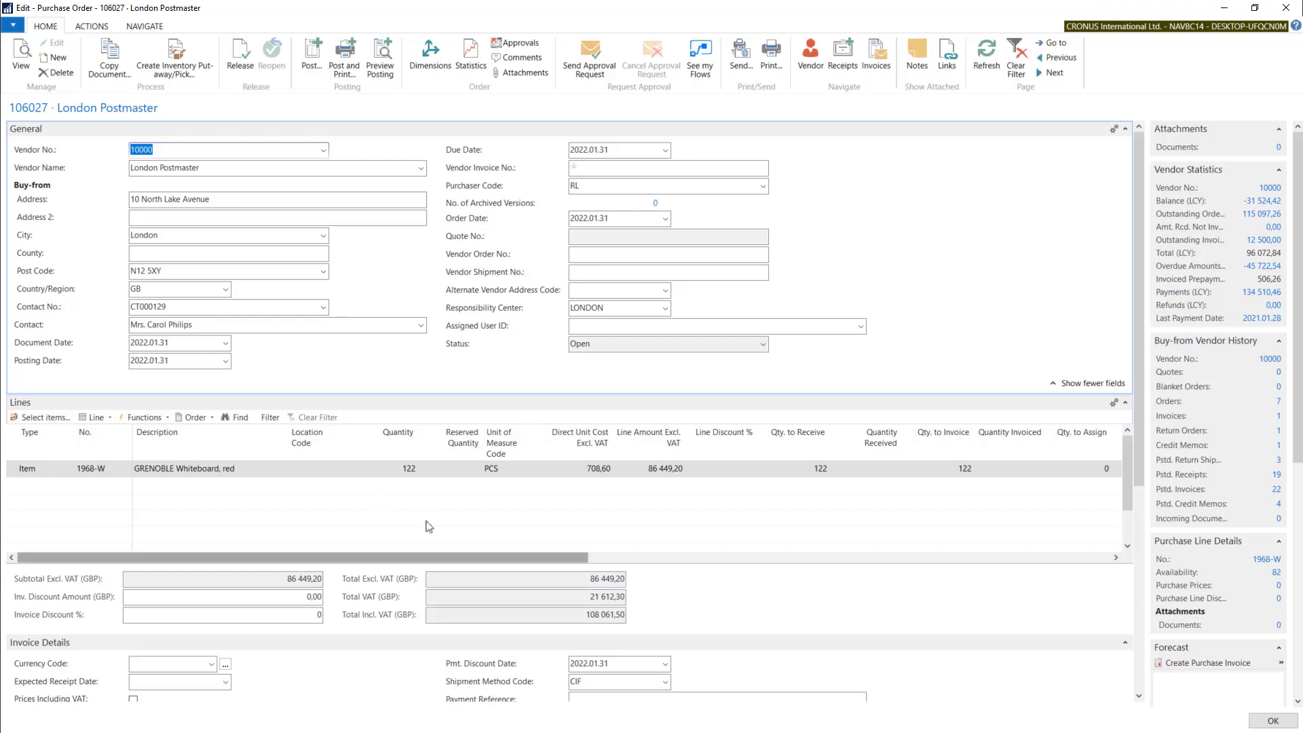
Step: Close the current purchase order and open the last London Postmaster order in the purchase orders list
mouse_move(482, 556)
left_mouse_down()
mouse_move(566, 557)
mouse_move(461, 556)
left_mouse_up()
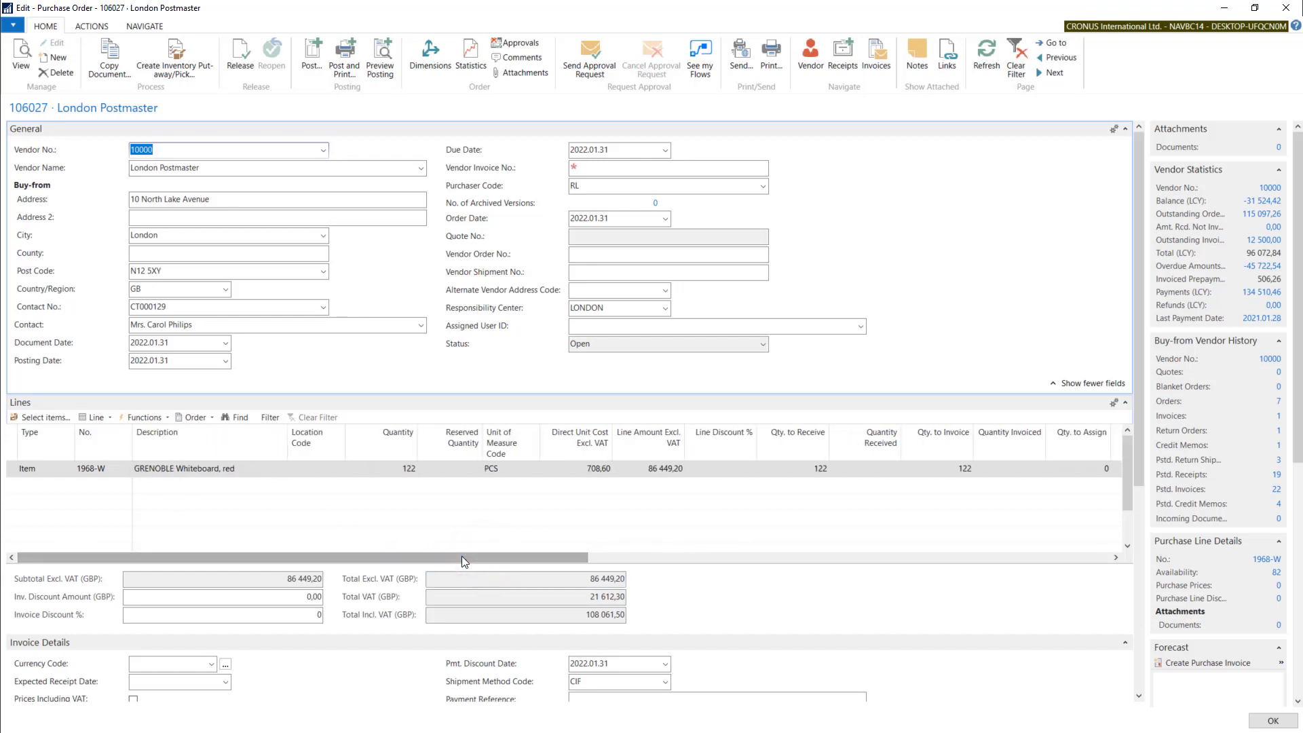
left_click_drag(143, 556, 96, 559)
key("Escape")
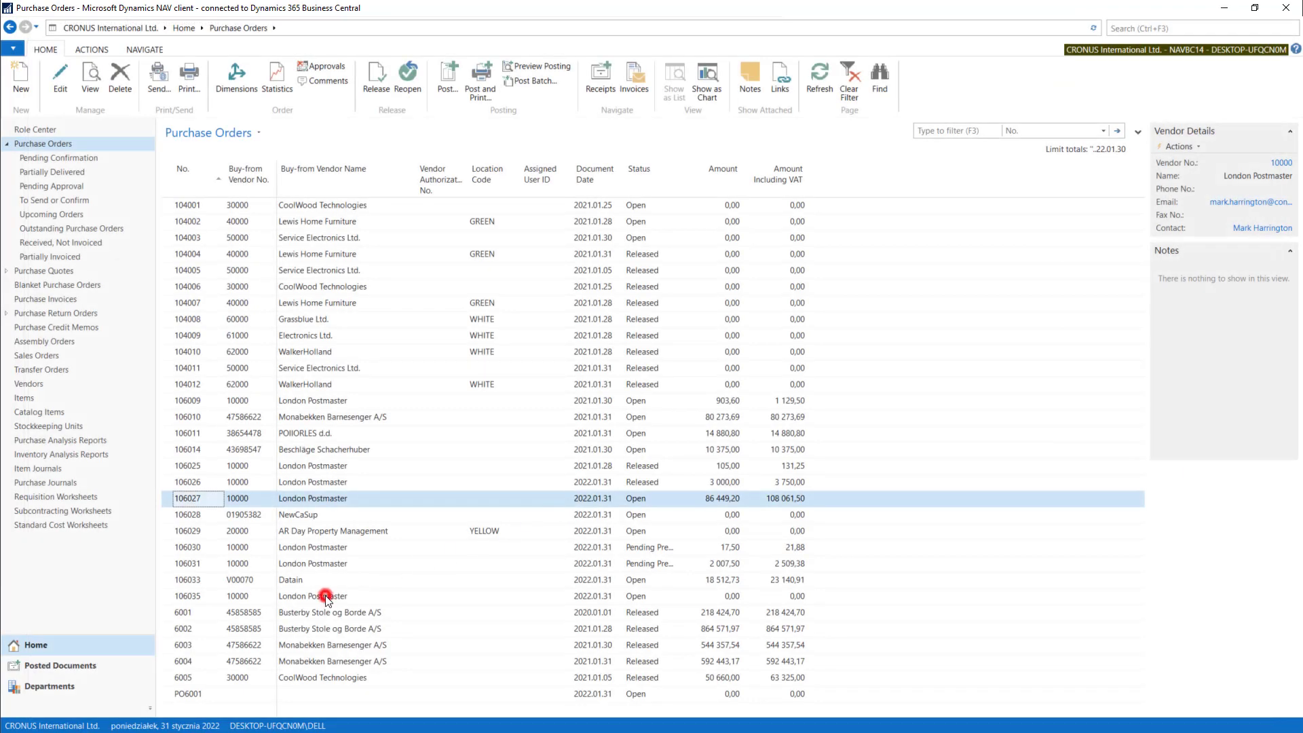
double_click(326, 597)
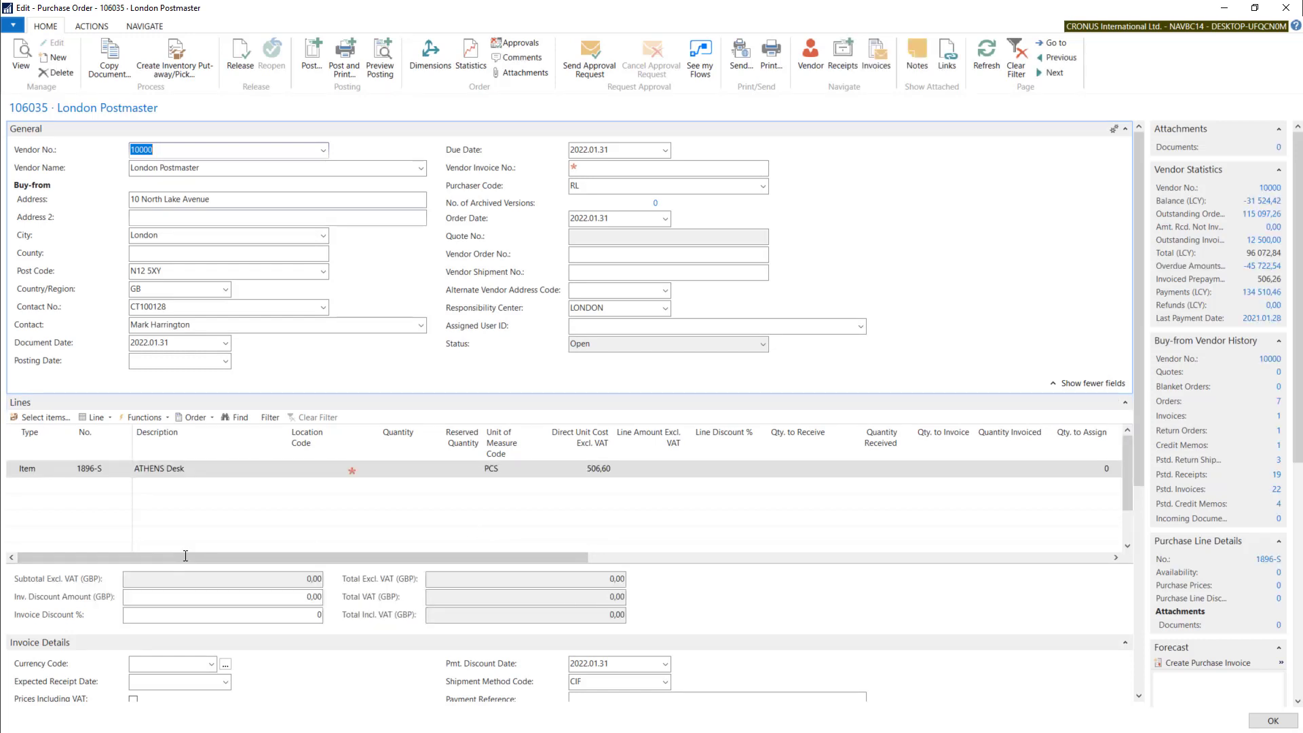
Step: Set the order's Requested Receipt Date to 2020.07.16 in the invoice details and apply the change to the lines
left_click_drag(1139, 258, 1135, 437)
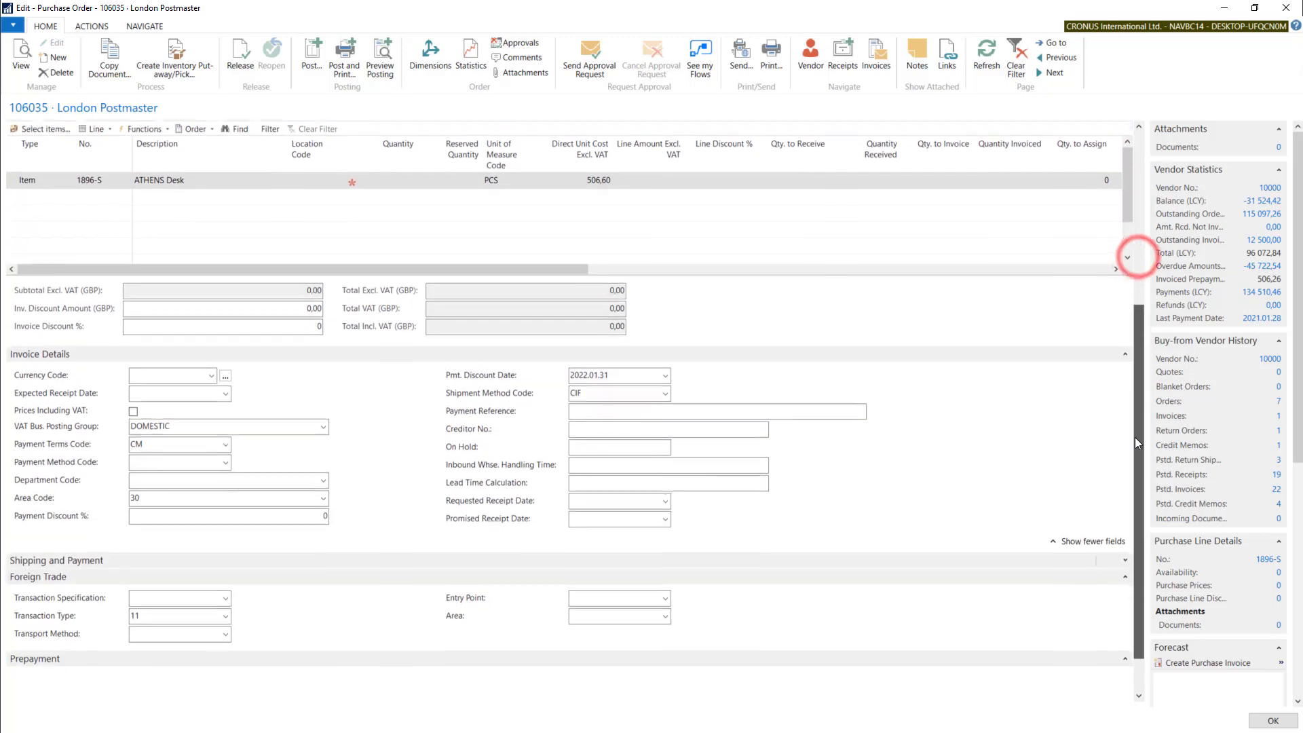
left_click(503, 502)
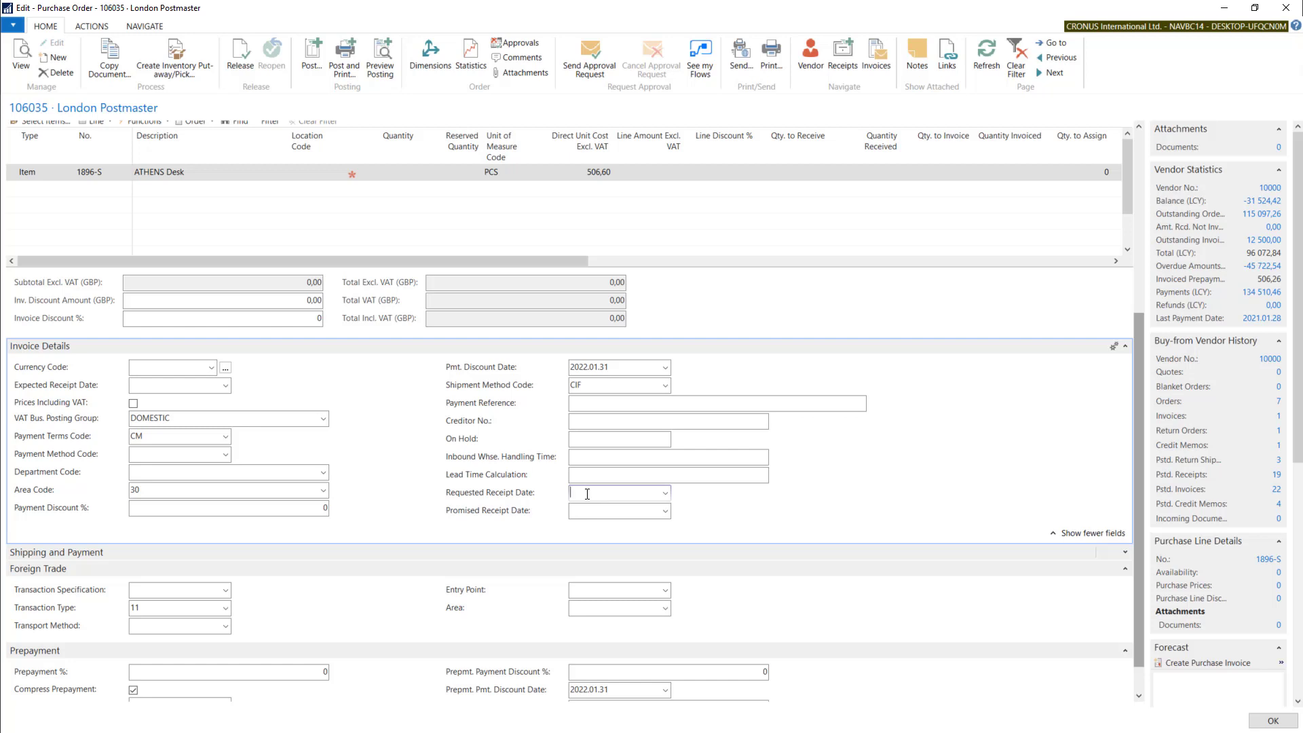
left_click(666, 492)
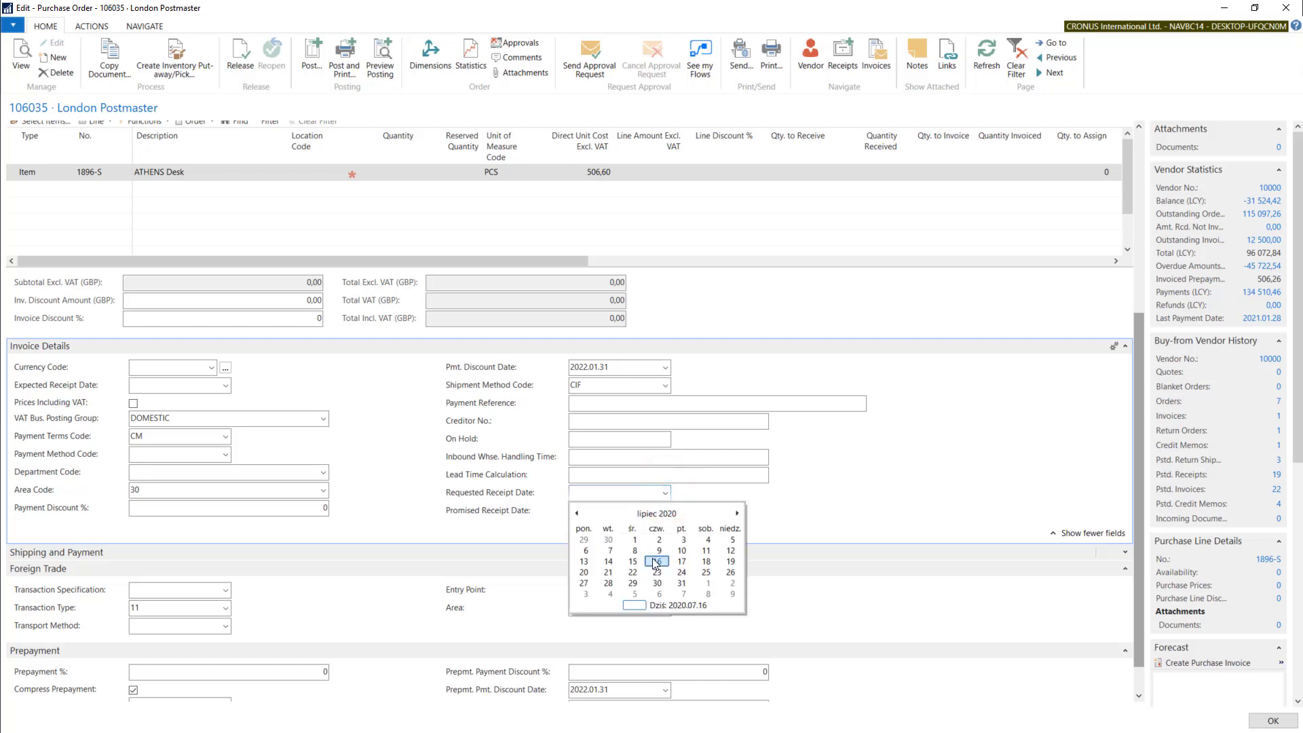
left_click(763, 491)
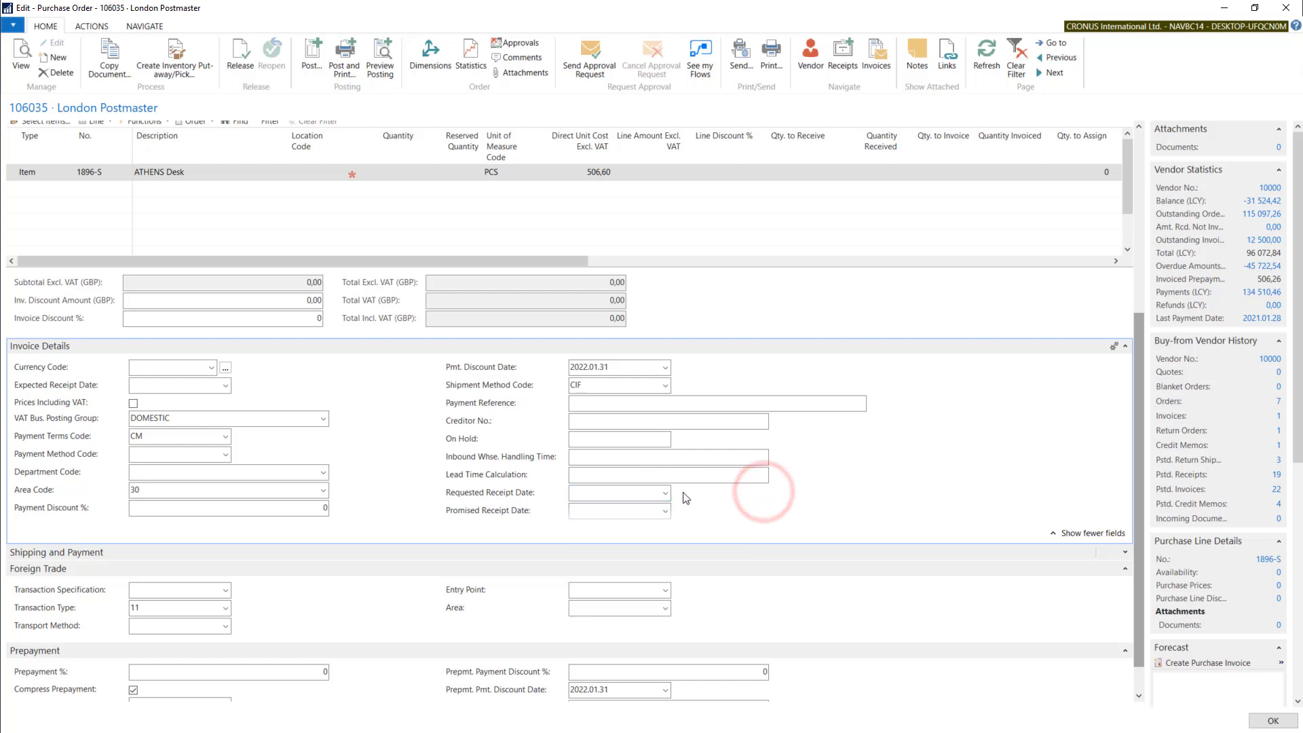
left_click(666, 494)
left_click(652, 555)
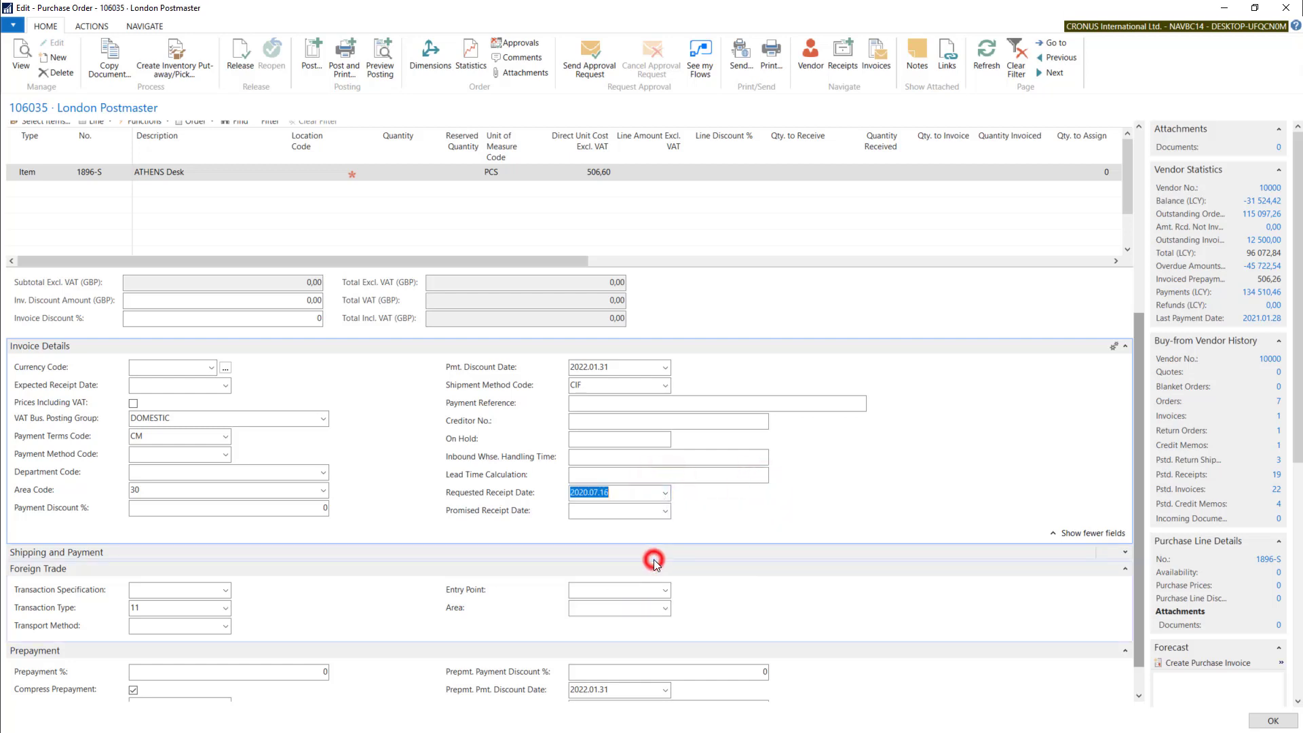
left_click(627, 518)
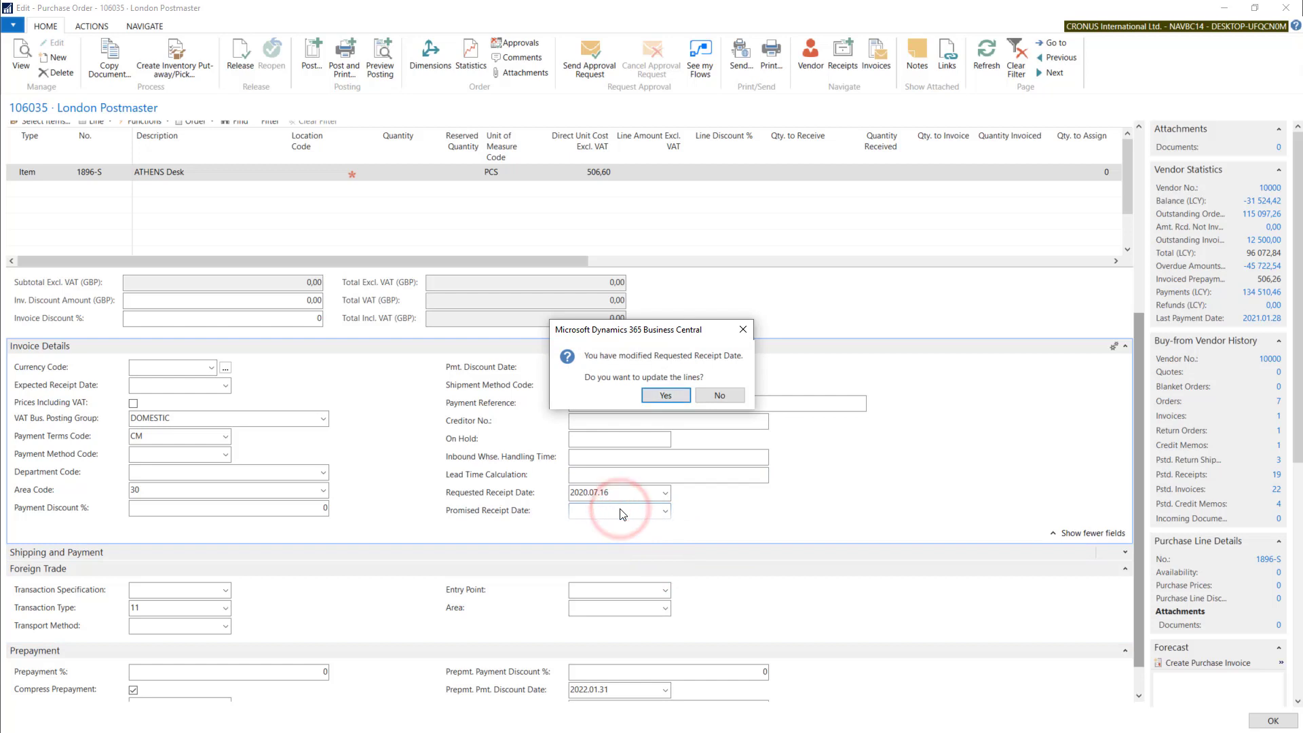
left_click(666, 396)
Step: Check the Requested Receipt Date on the ATHENS Desk order line
left_click(1136, 340)
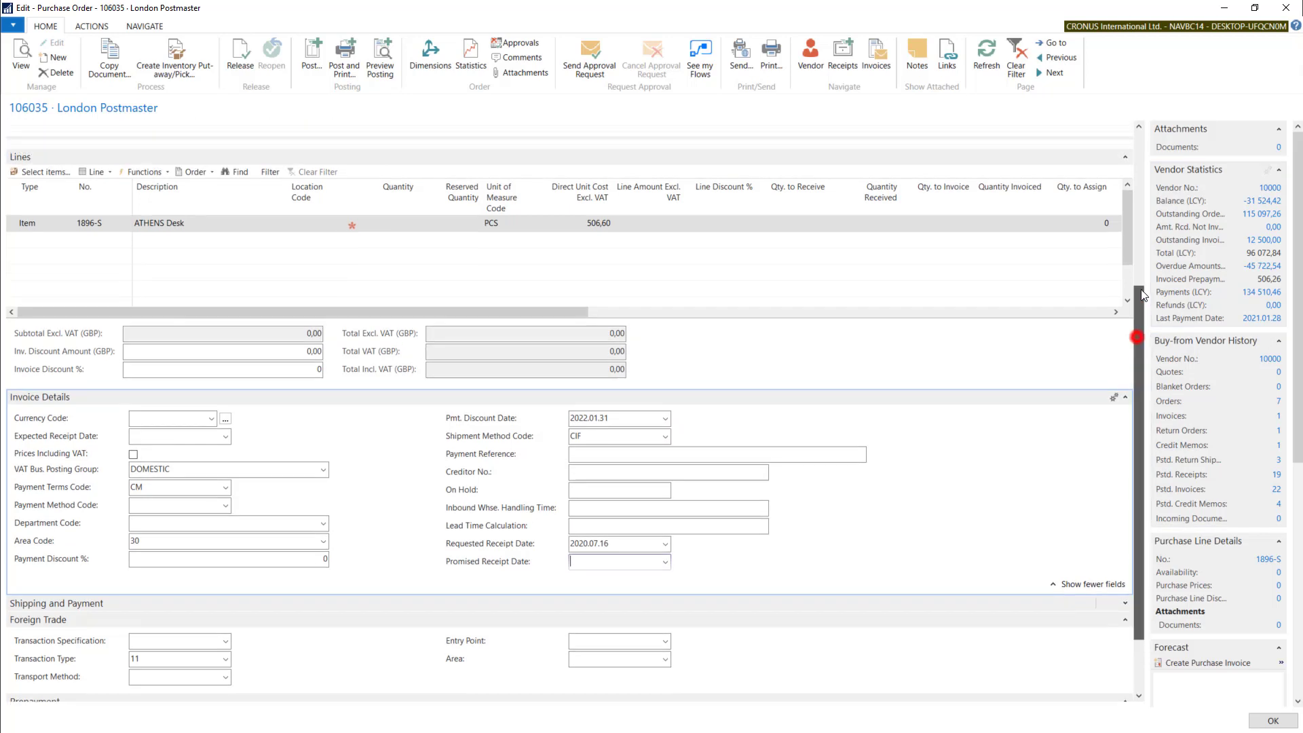
left_click_drag(543, 418, 774, 419)
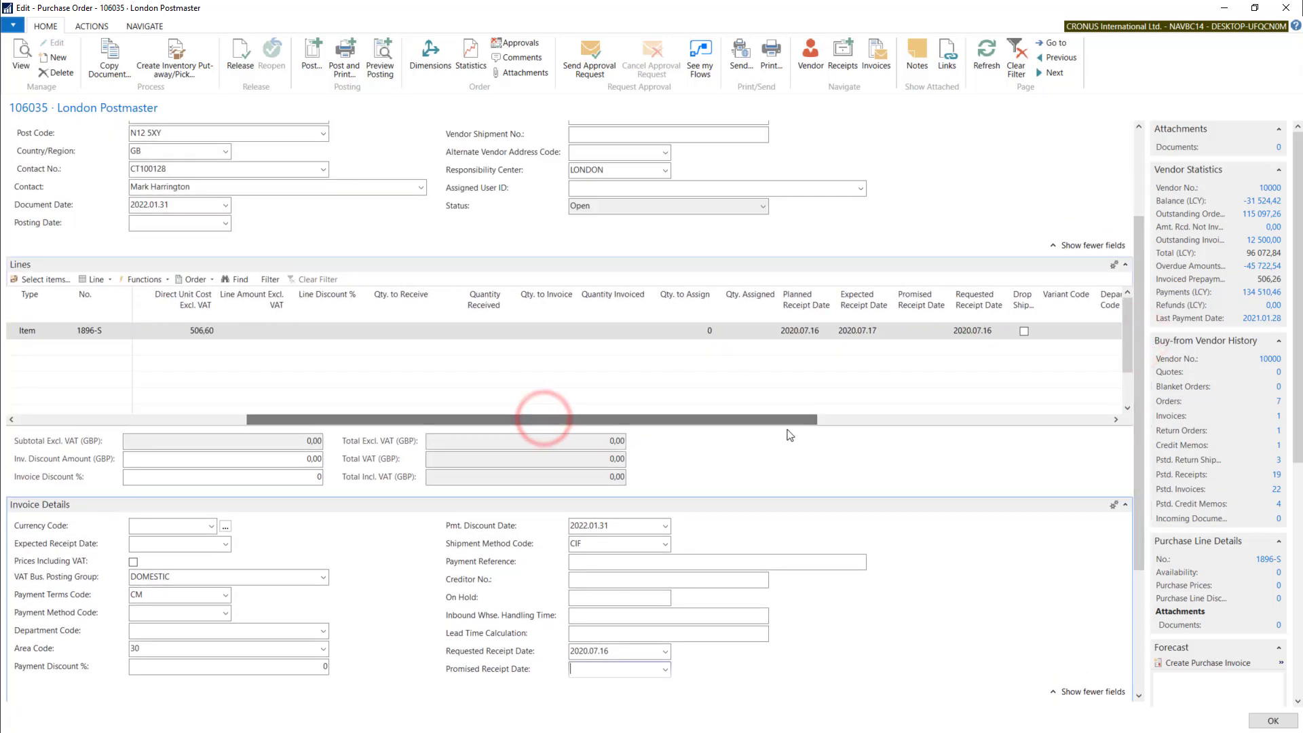
left_click(975, 333)
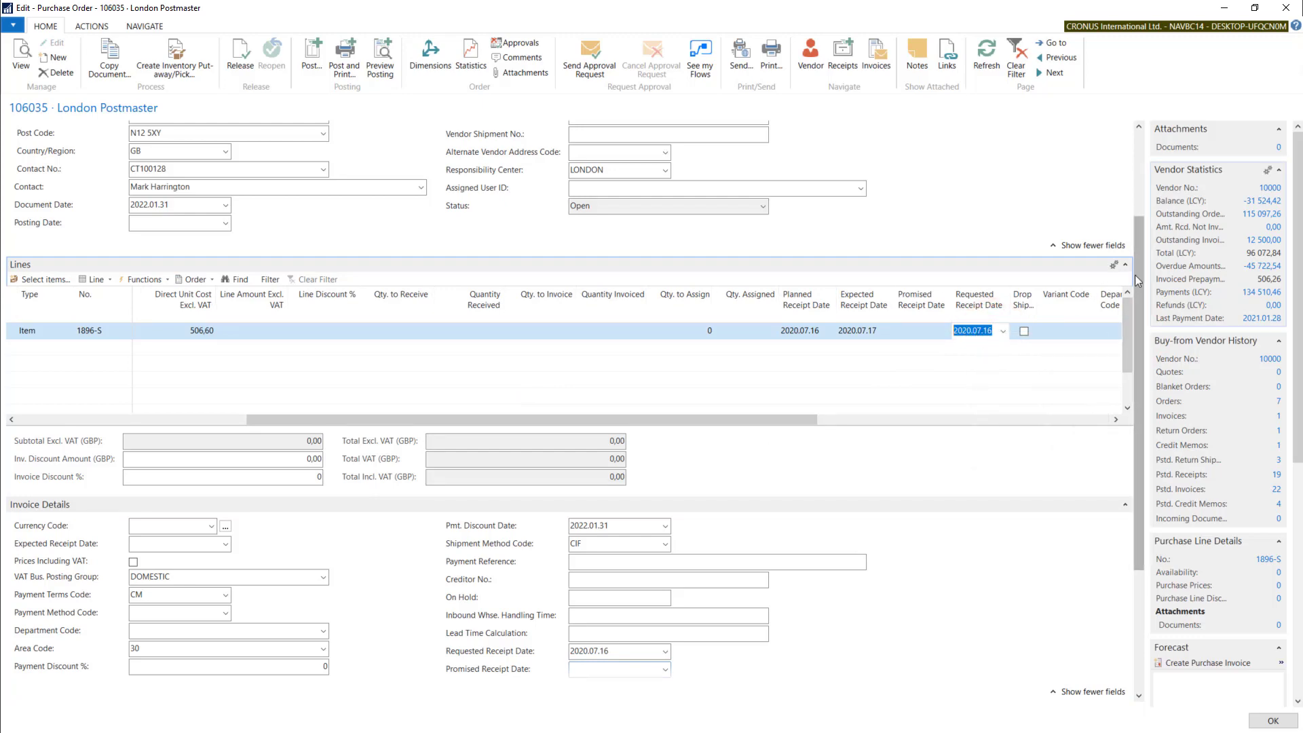
Step: Set the order's Promised Receipt Date to 2020.07.17 in the invoice details and apply the change to the lines
left_click_drag(1137, 273, 1131, 398)
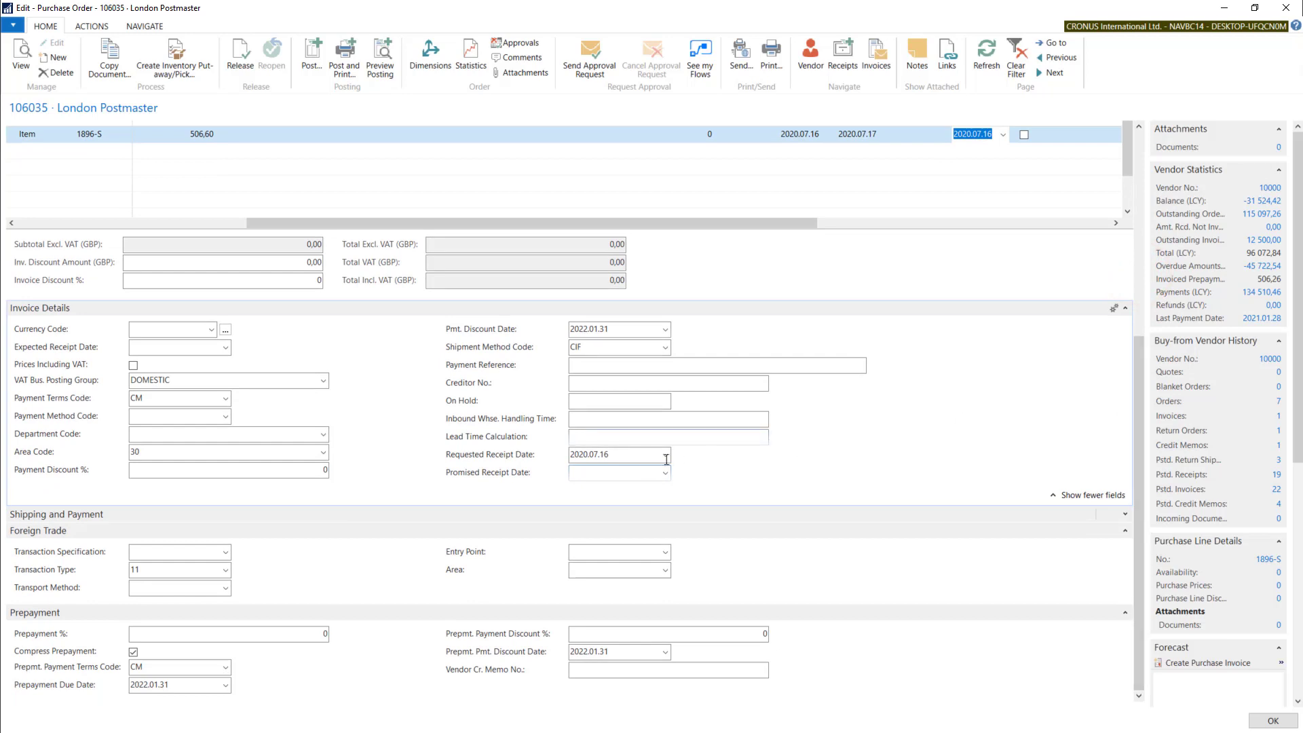
left_click(588, 470)
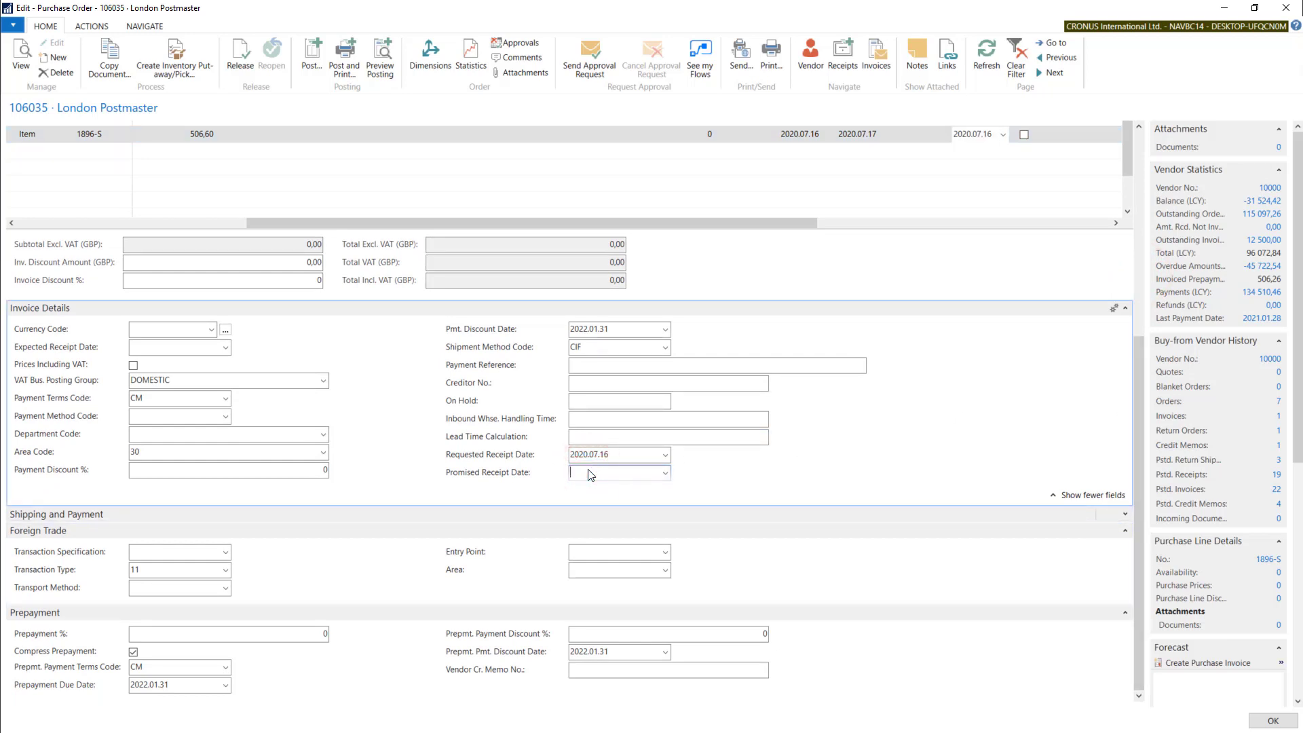
left_click(666, 473)
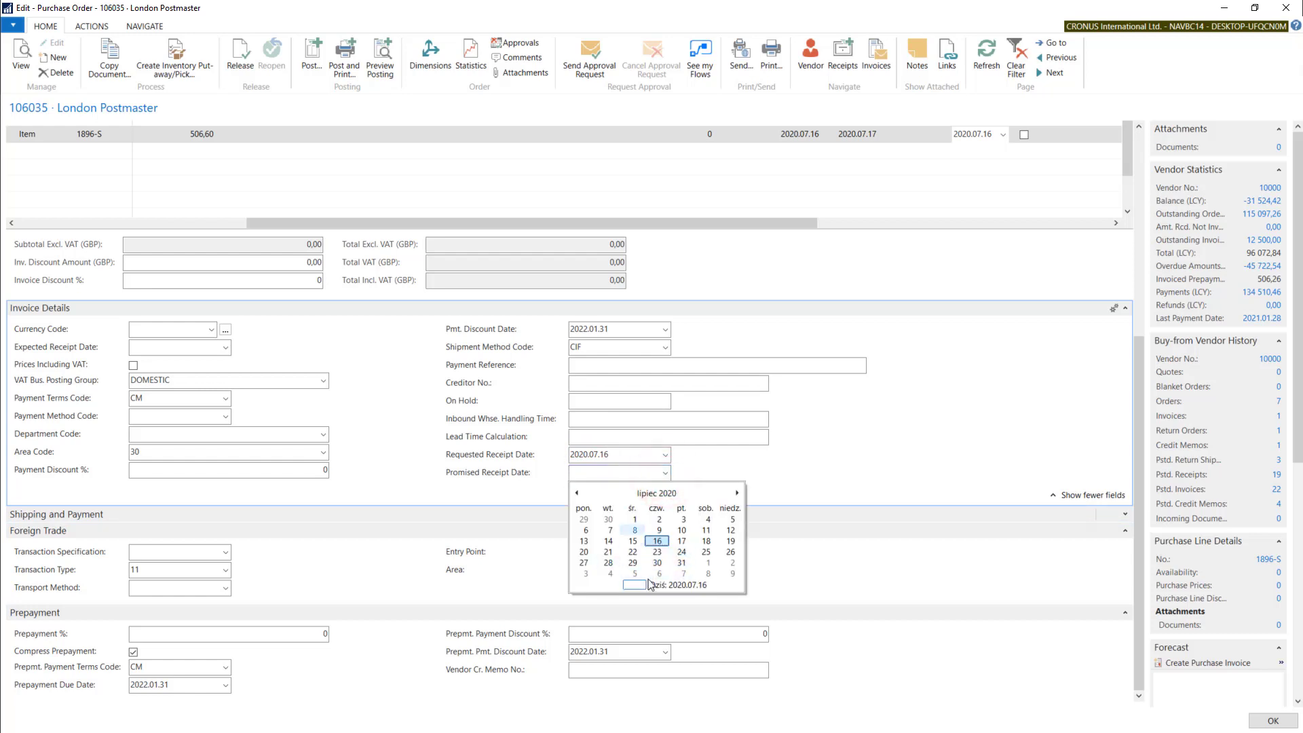
left_click(682, 541)
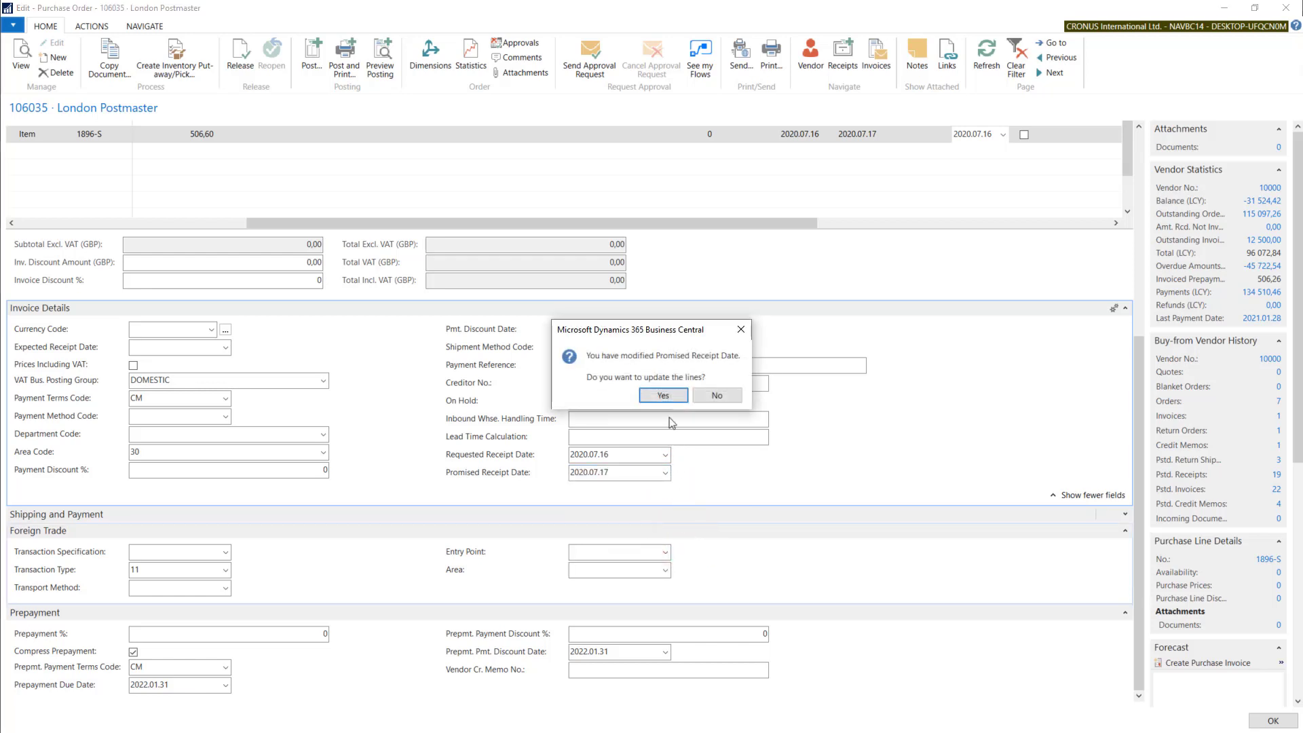
left_click(662, 395)
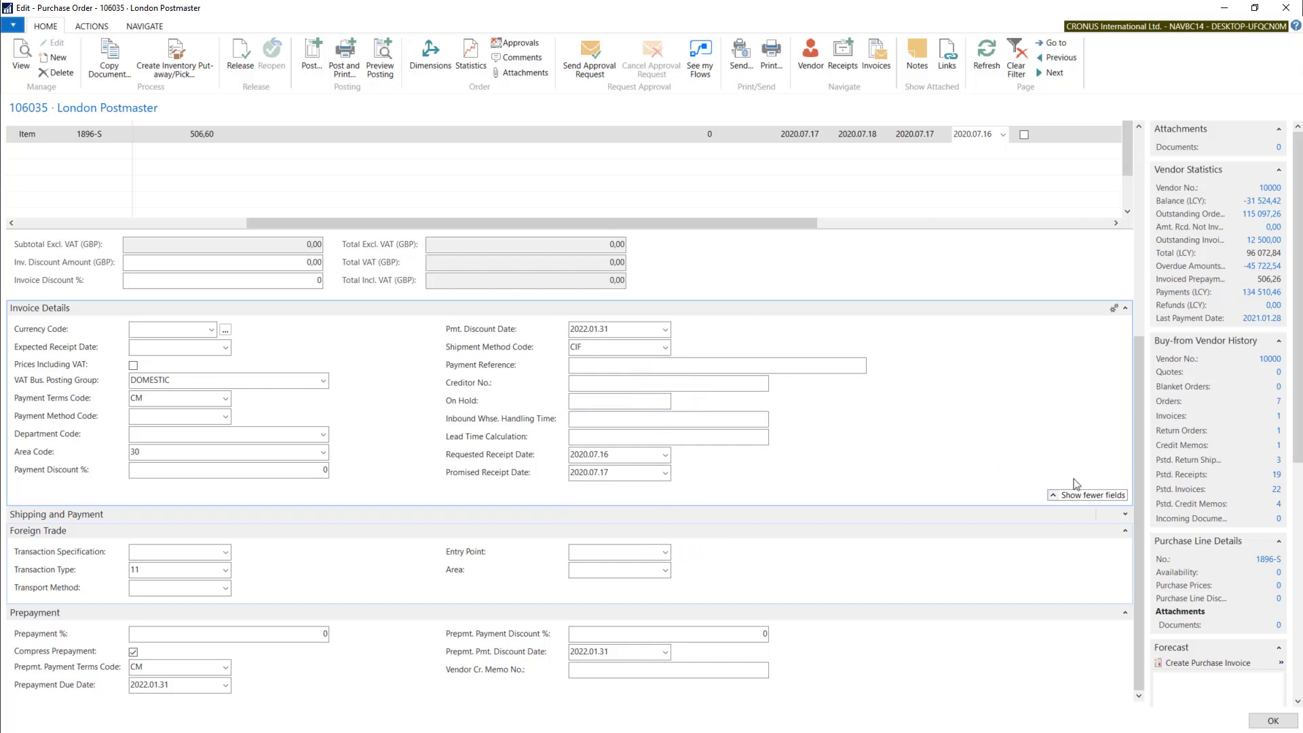
Step: Compare the Promised Receipt Date with the Requested Receipt Date on the item line
left_click_drag(1141, 493, 1143, 498)
scroll(1143, 499, "up", 3)
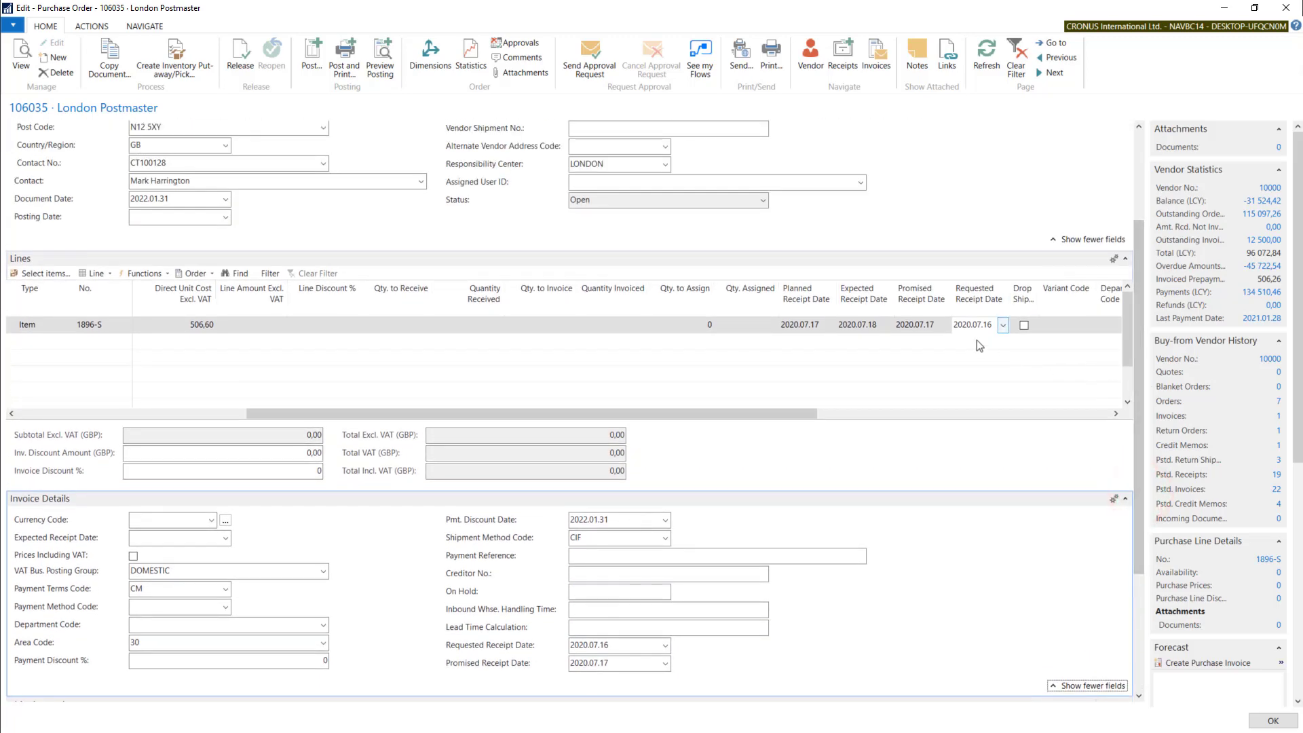
left_click(924, 327)
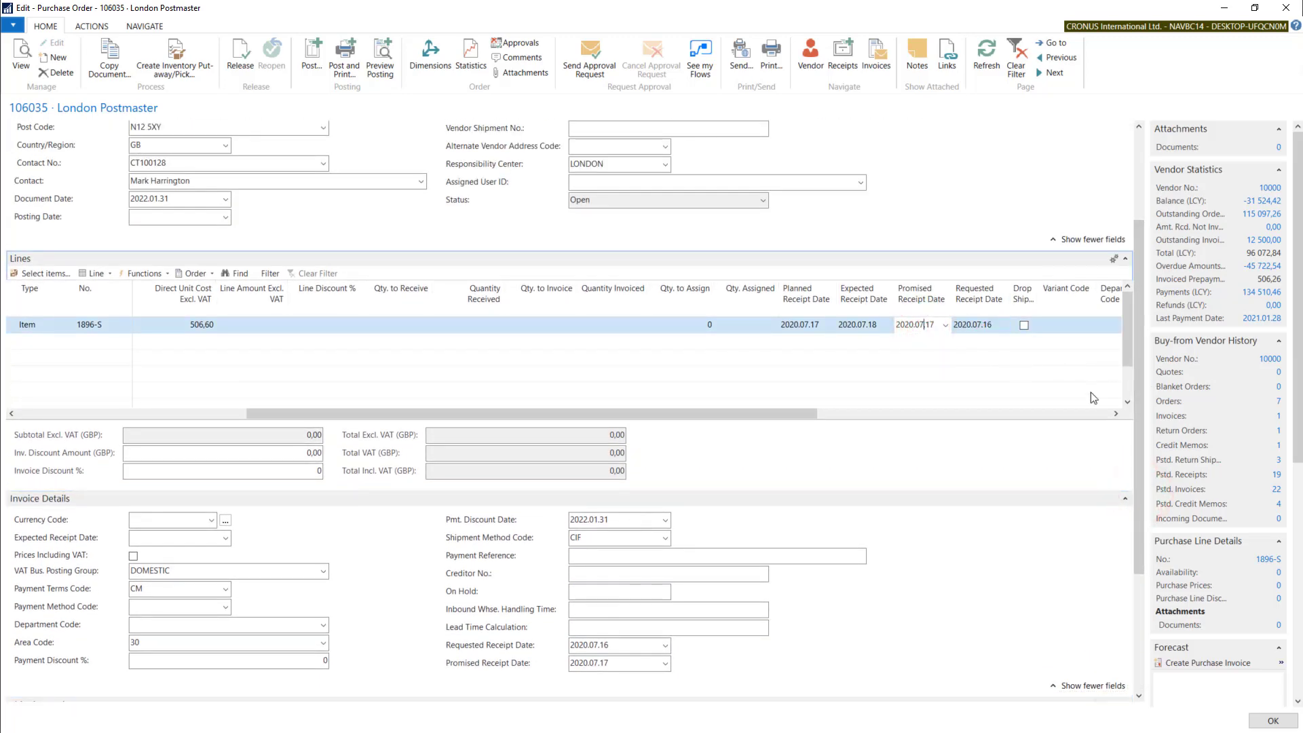
scroll(1091, 398, "up", 3)
left_click(921, 468)
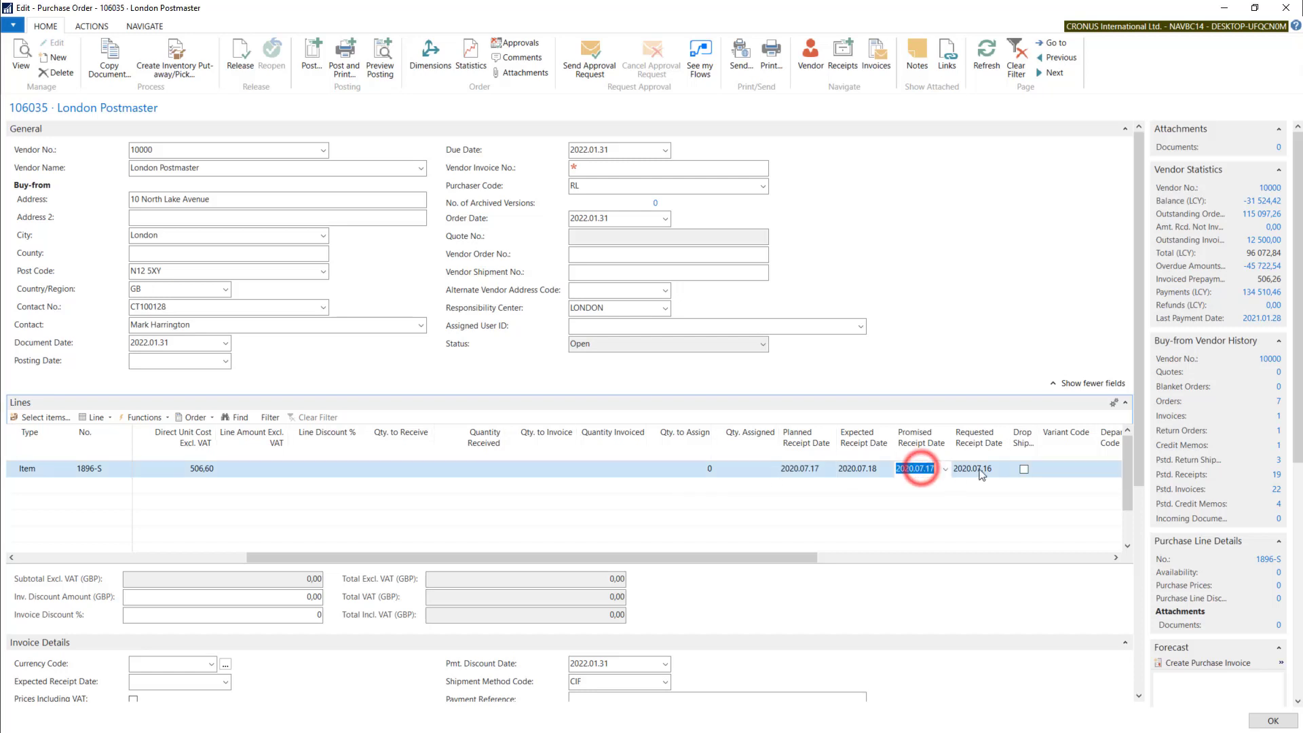
left_click(913, 467)
left_click(983, 470)
left_click(924, 466)
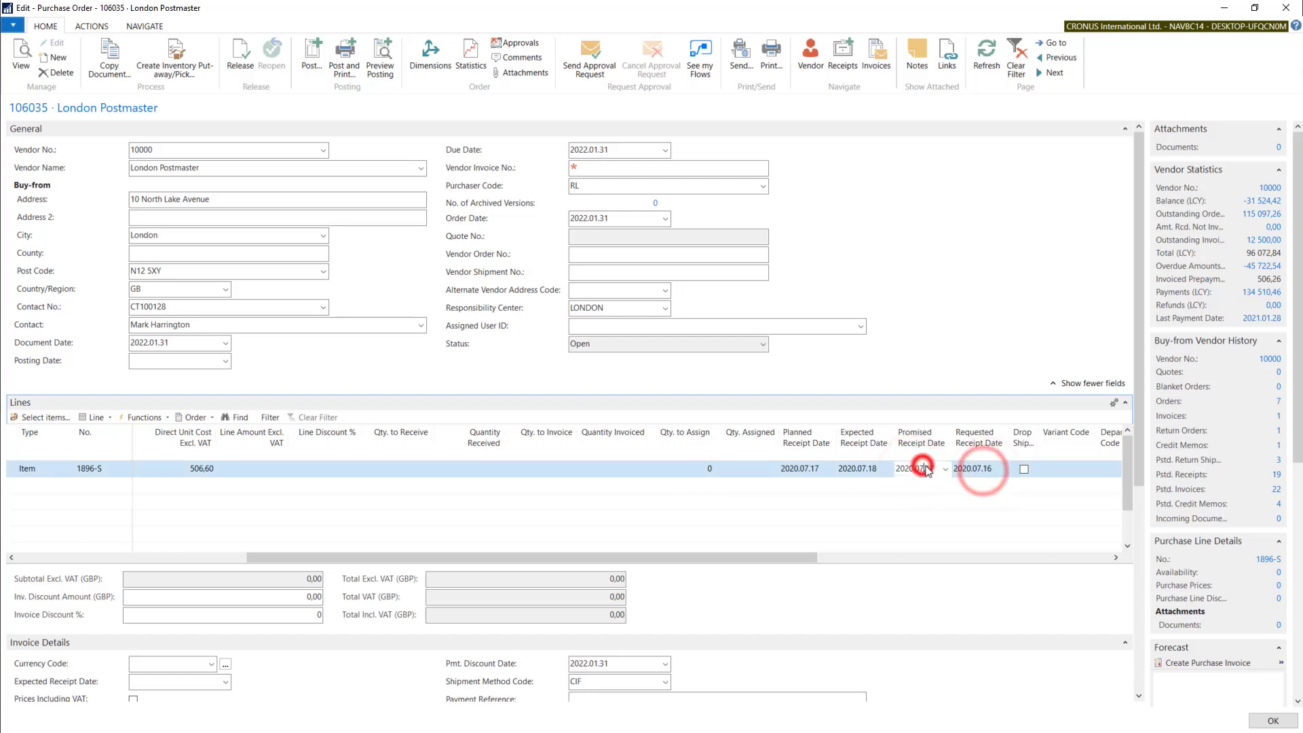
left_click(976, 469)
left_click(911, 467)
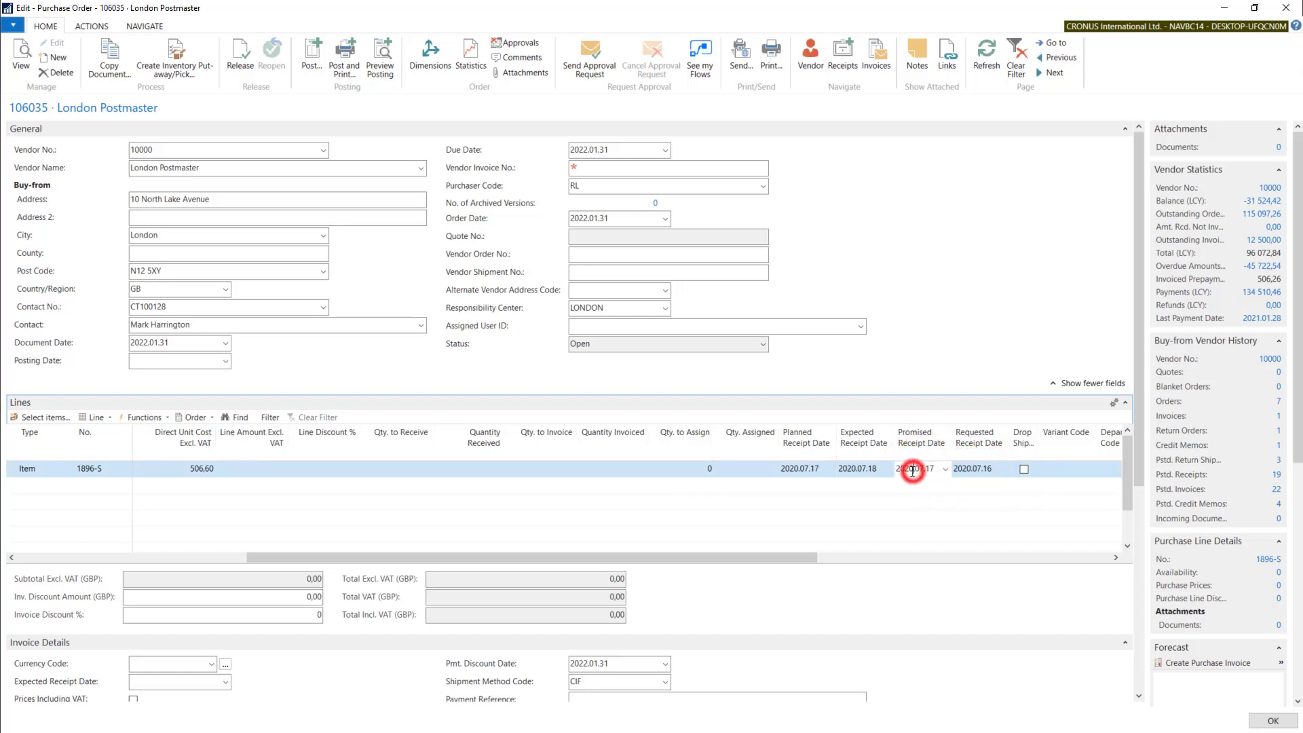
left_click(896, 470)
double_click(896, 470)
Step: Examine the Planned Receipt Date and the Expected Receipt Date on the item line
left_click(785, 470)
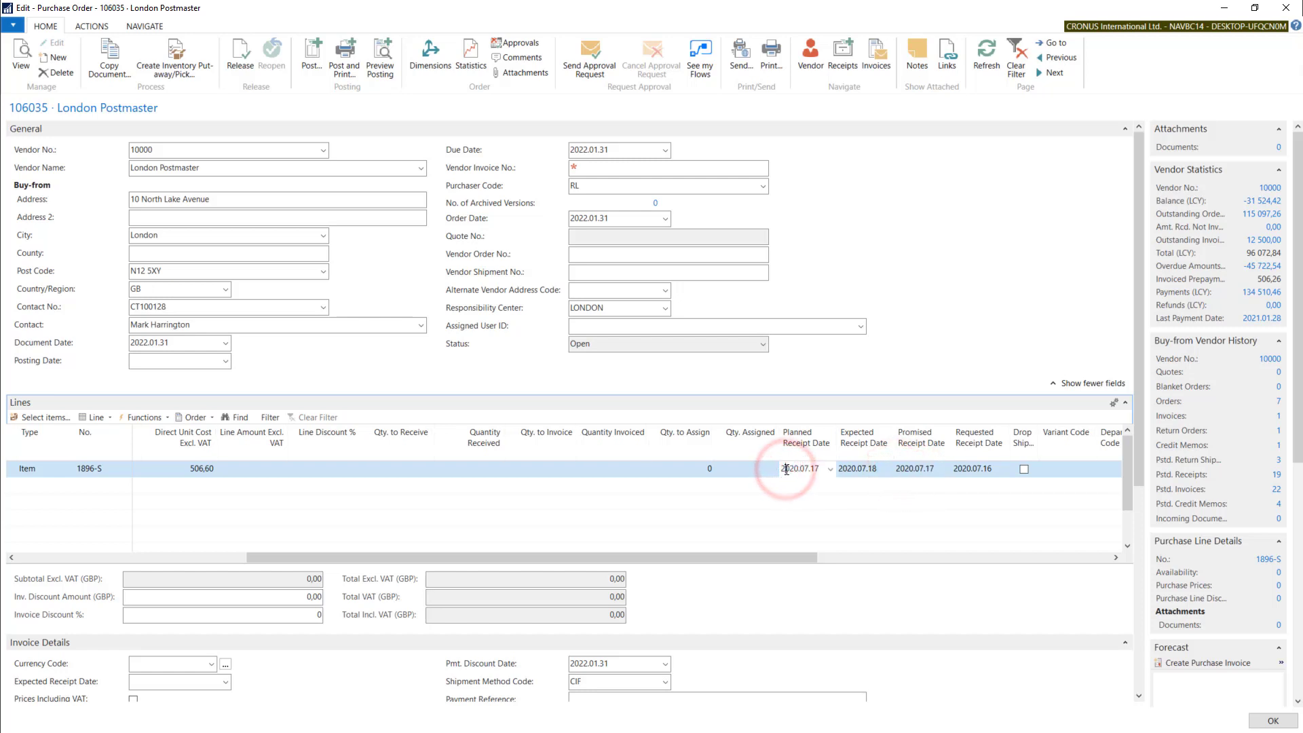
double_click(782, 469)
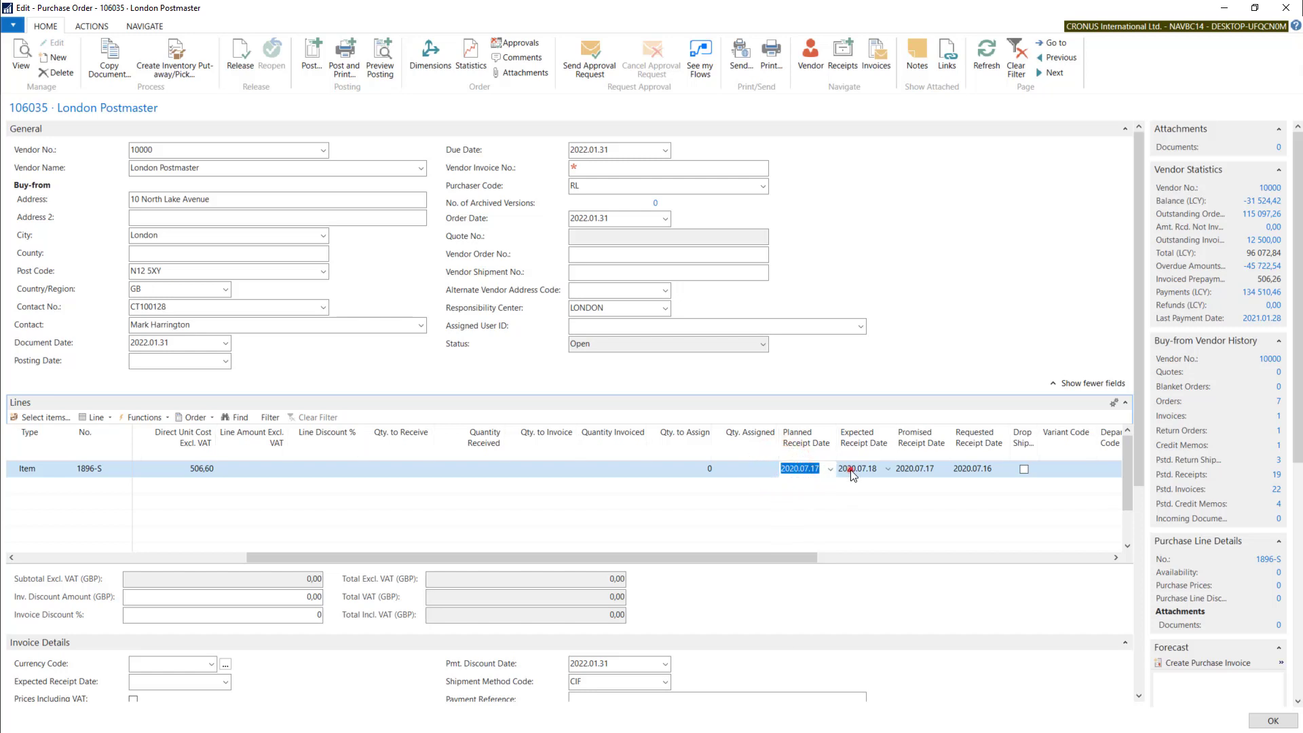
left_click(851, 470)
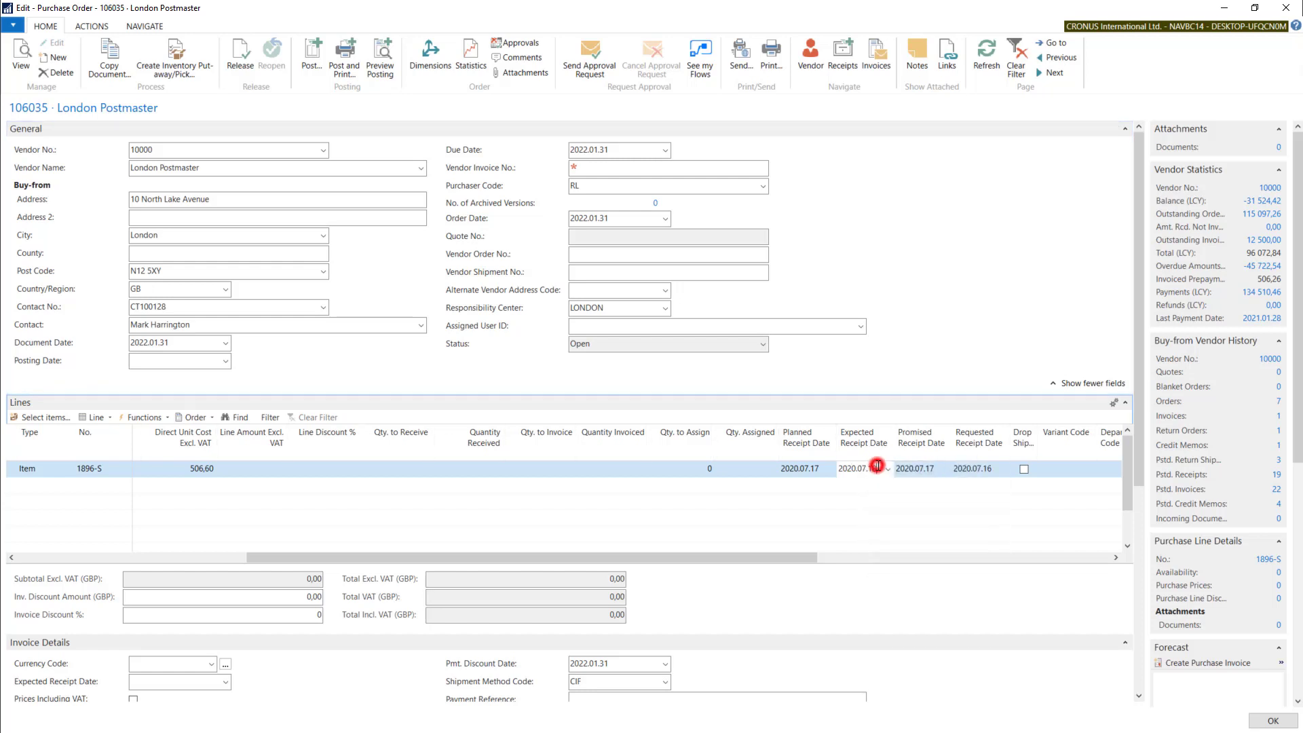
double_click(877, 467)
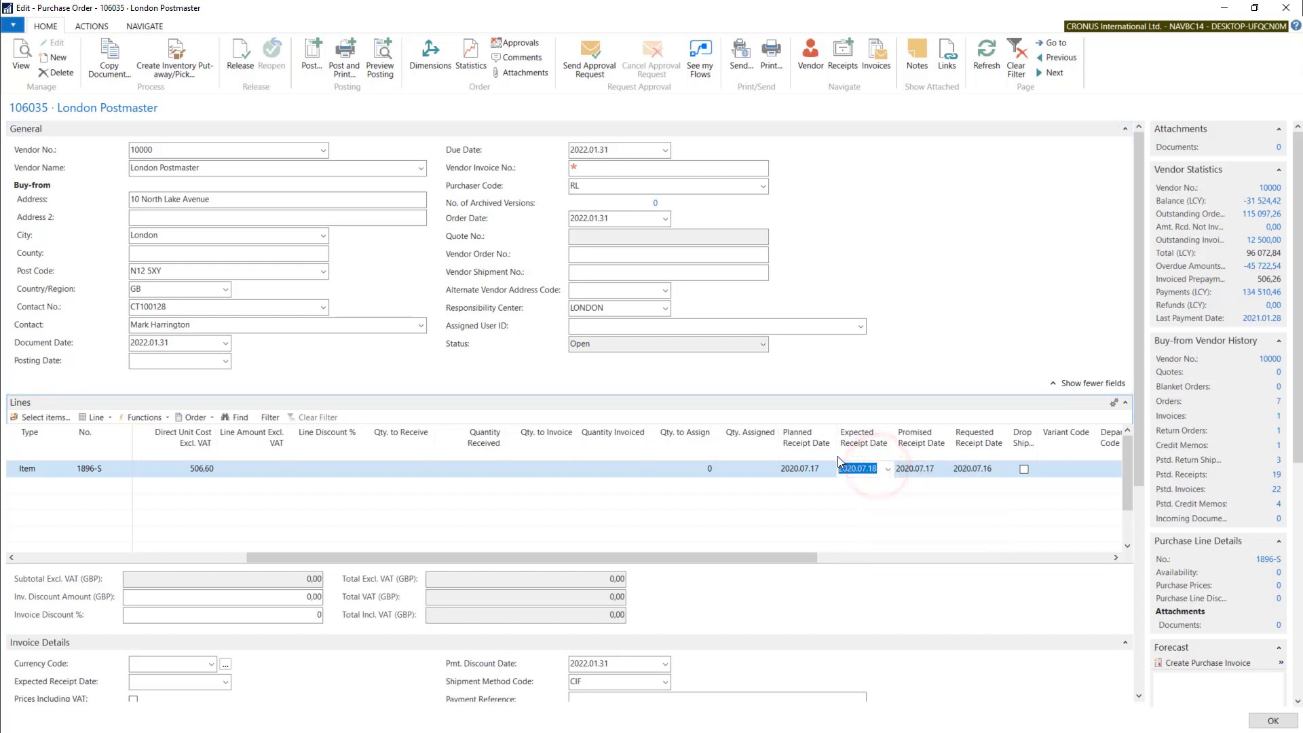
left_click(799, 469)
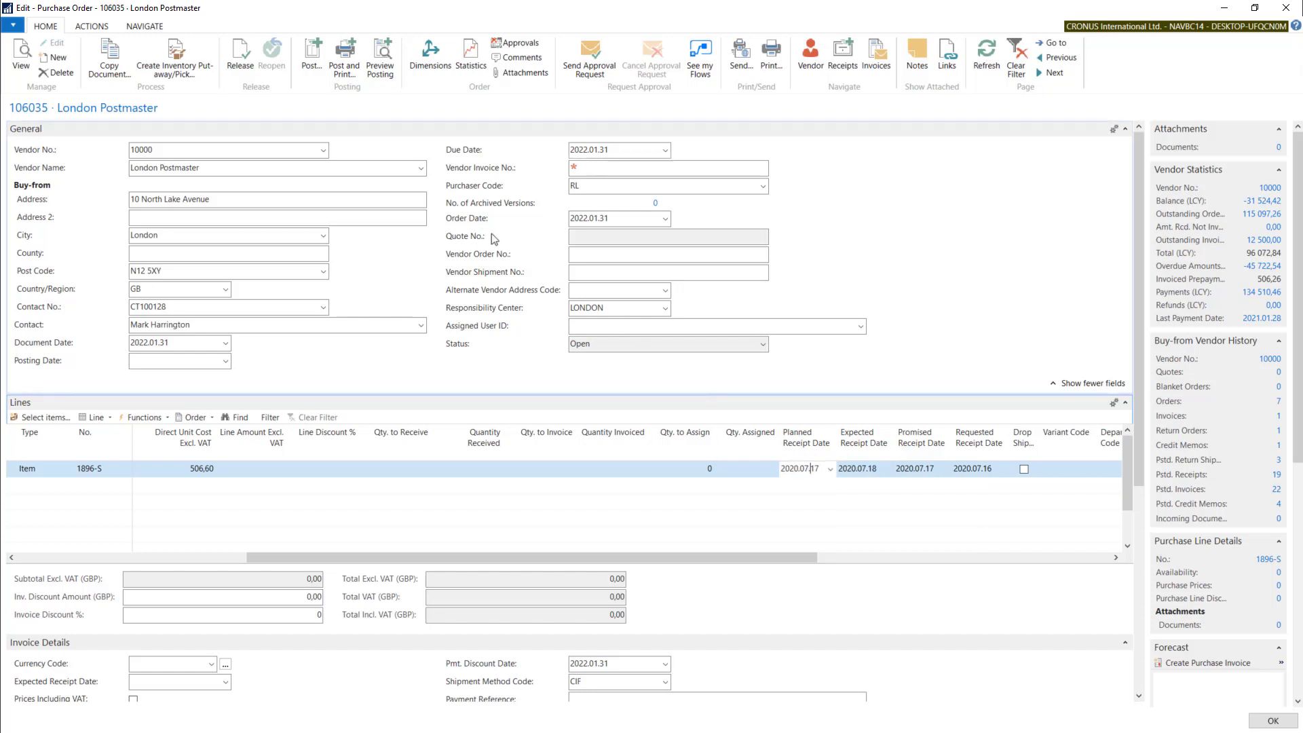
Step: Set the item line's Planned Receipt Date to 2022.01.31, matching the order date
left_click(473, 219)
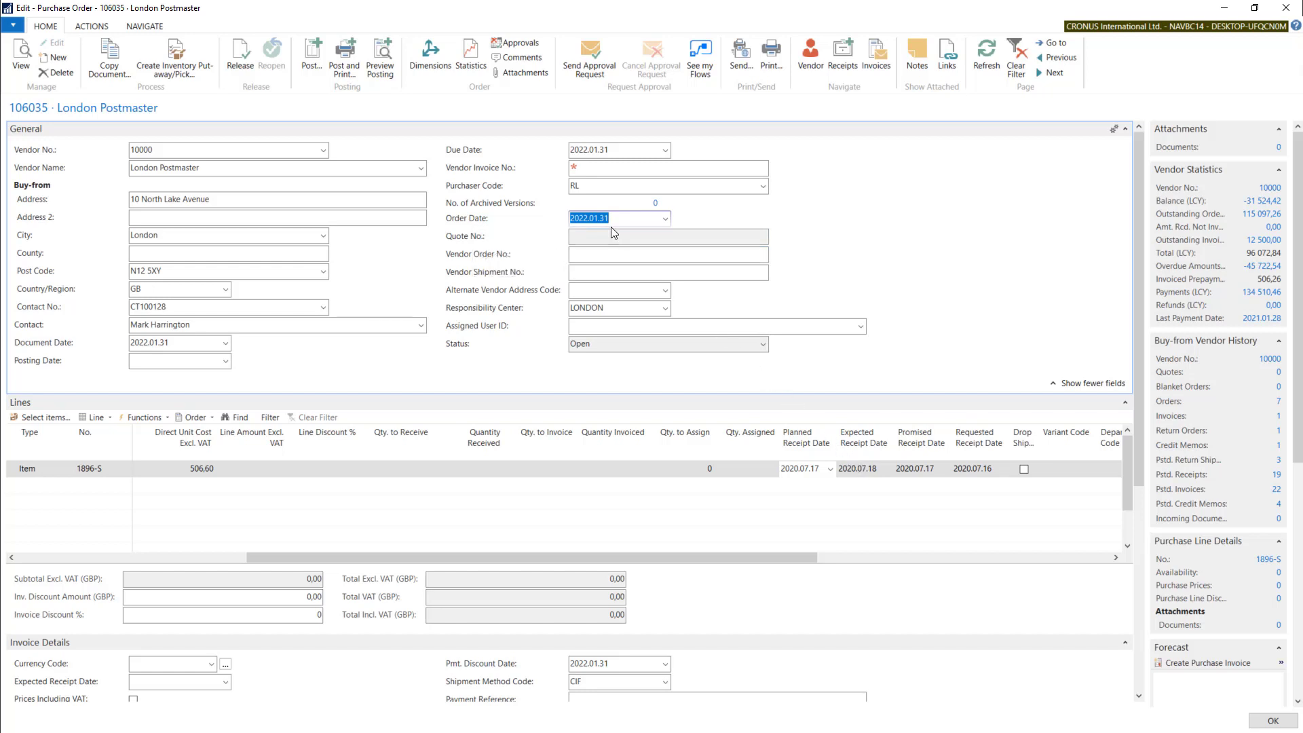
left_click(803, 467)
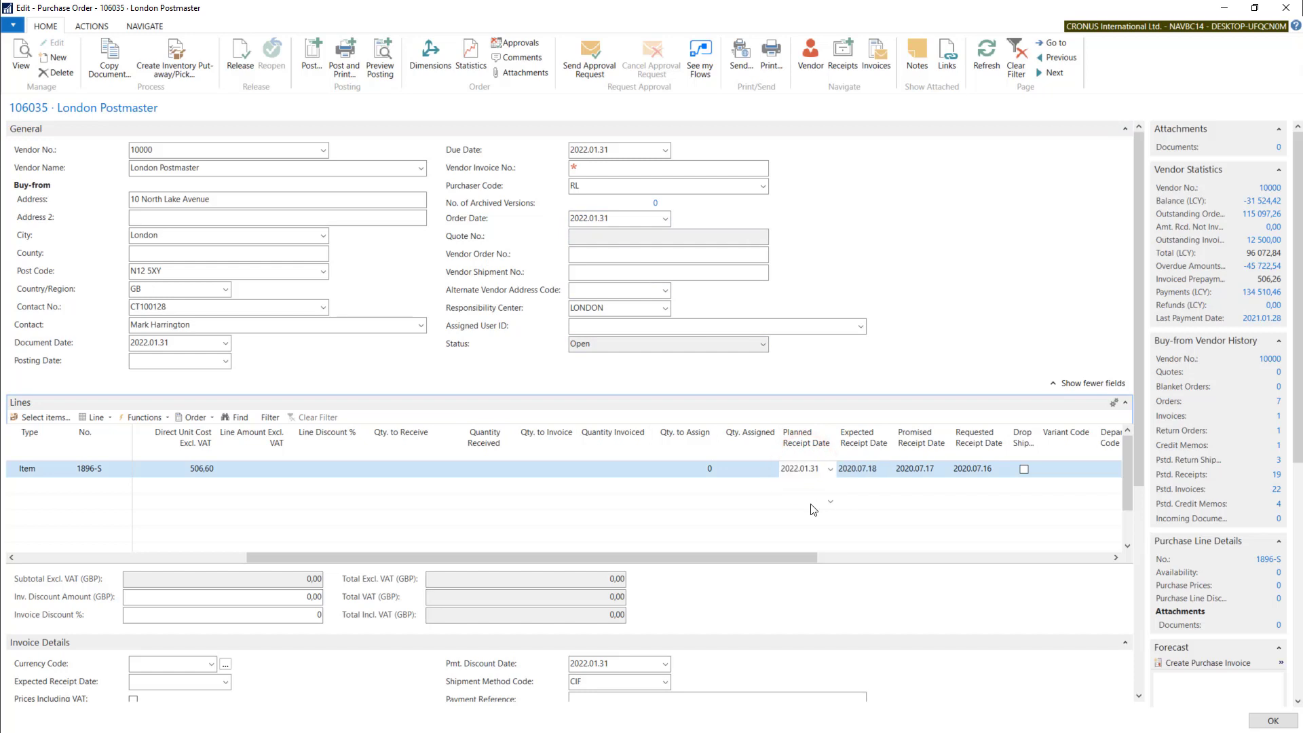
type("2022.01.31")
key("Tab")
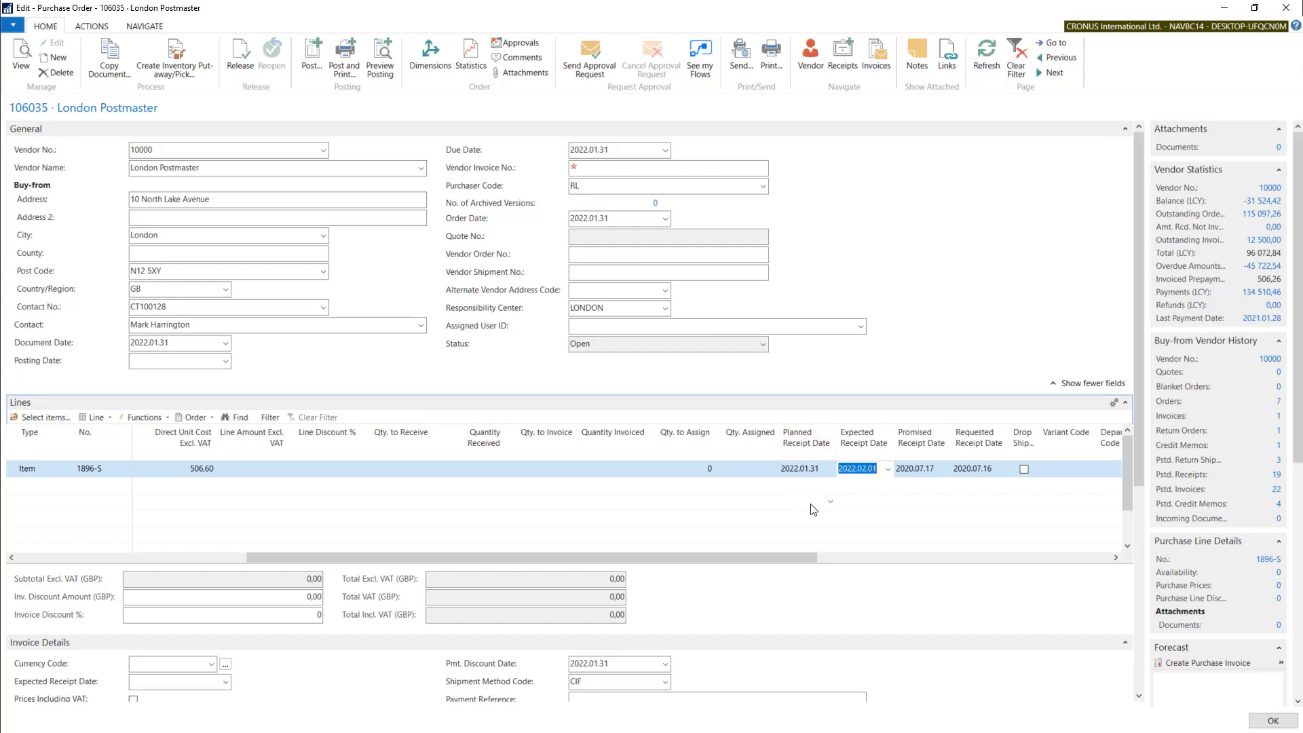
Step: Compare the line's planned and expected receipt dates with the Order Date in the order header
left_click(804, 468)
left_click(618, 217)
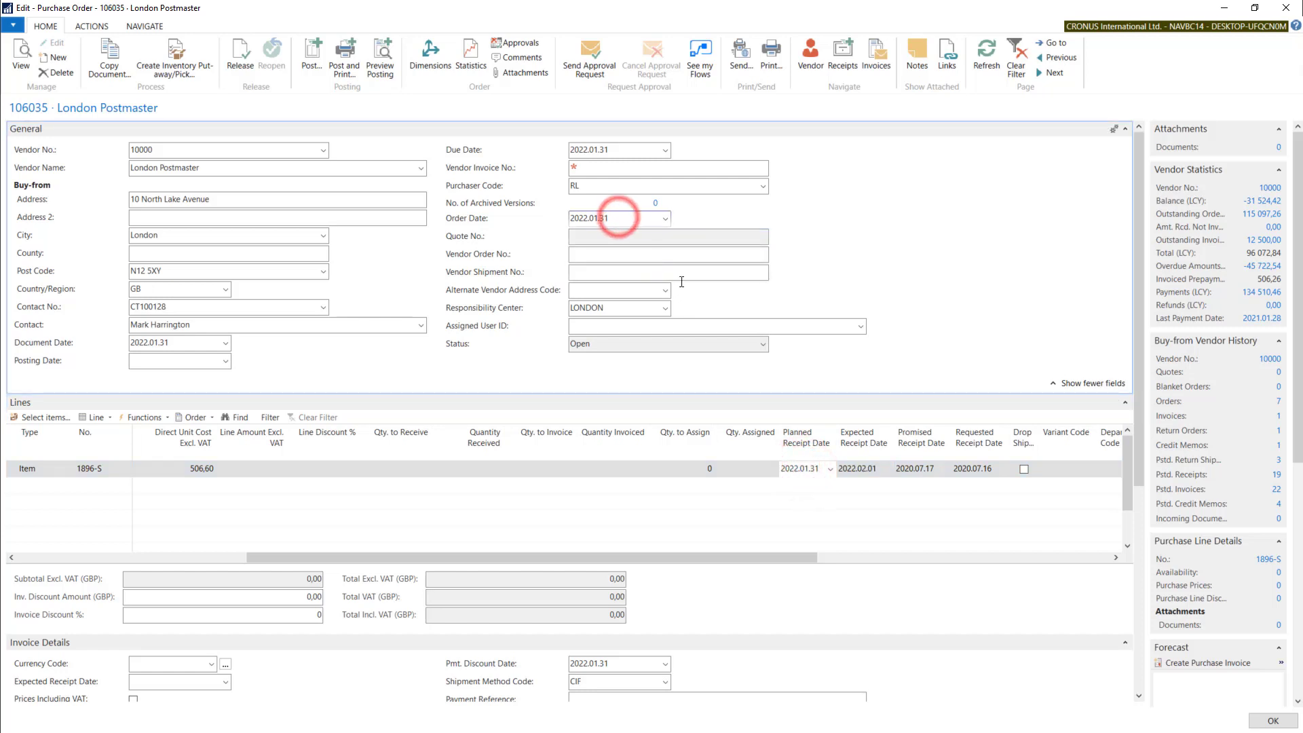
left_click(861, 470)
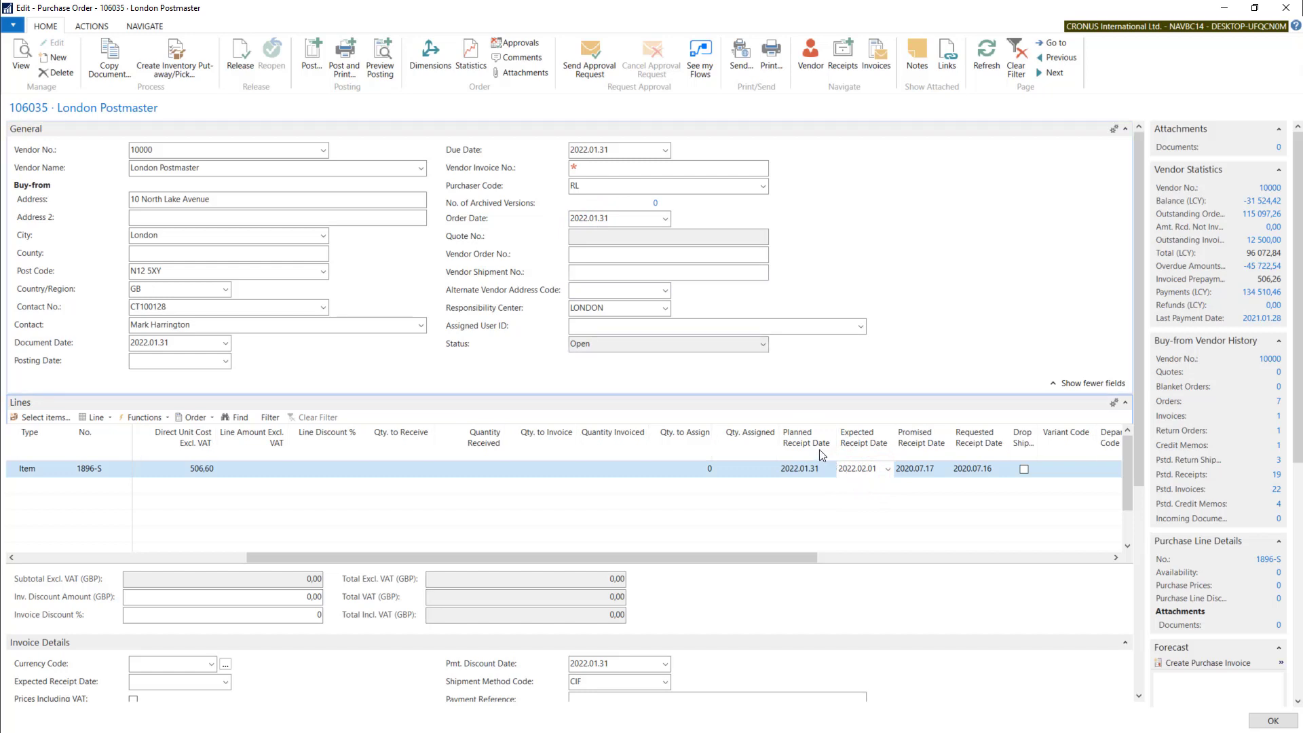
mouse_move(811, 448)
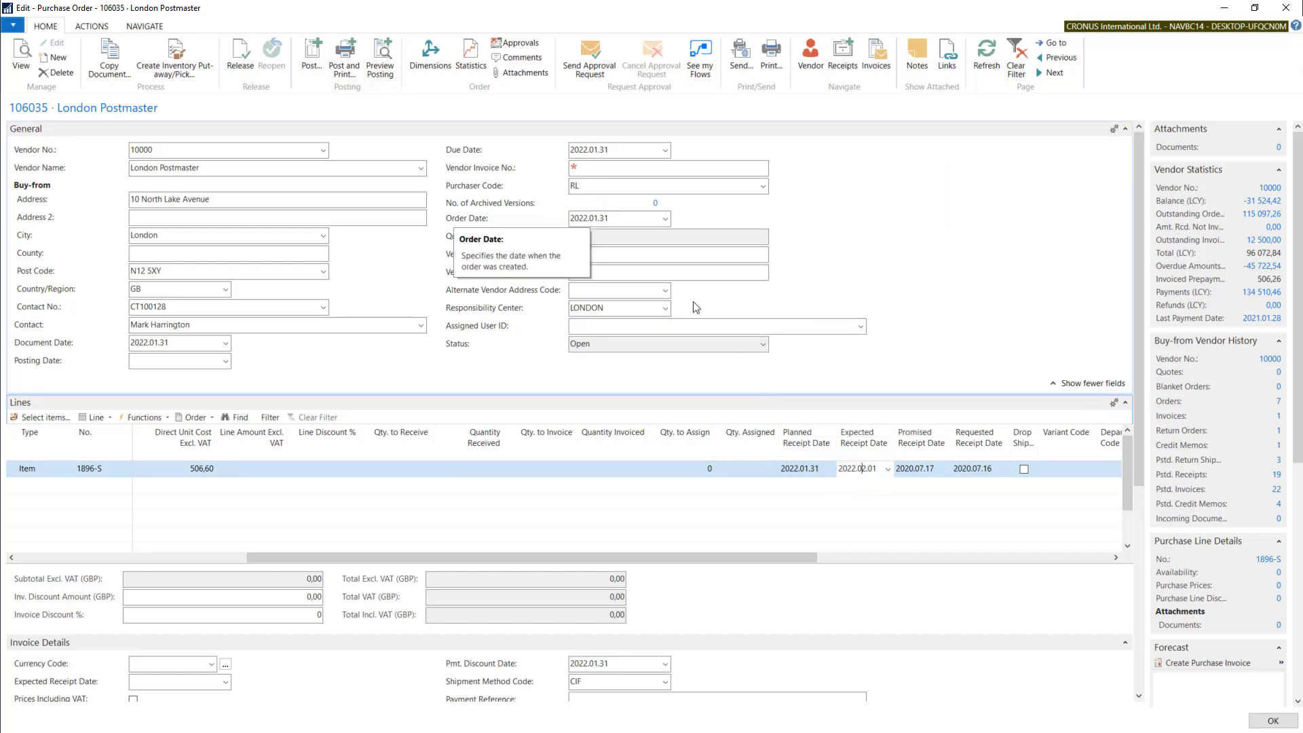
left_click(624, 217)
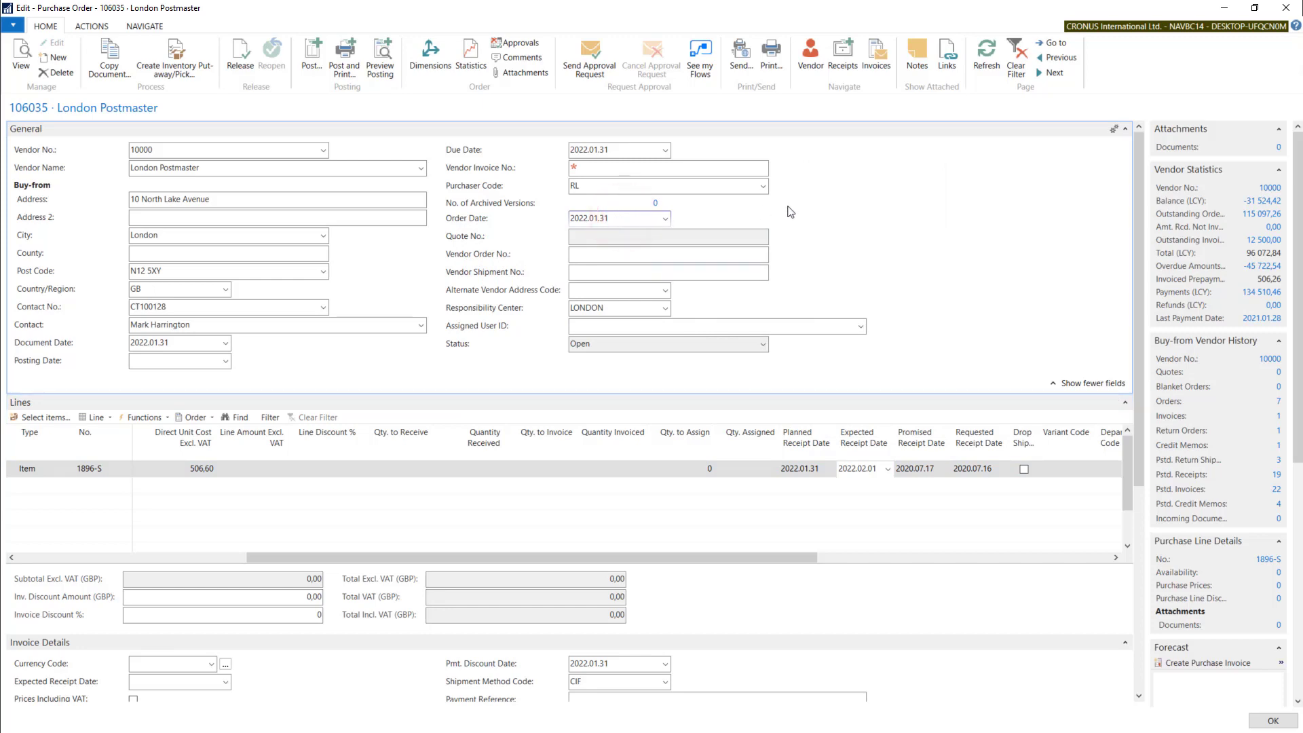
Step: Locate the Lead Time Calculation field in the purchase order's invoice details
left_click_drag(1138, 184, 1034, 380)
left_click(592, 468)
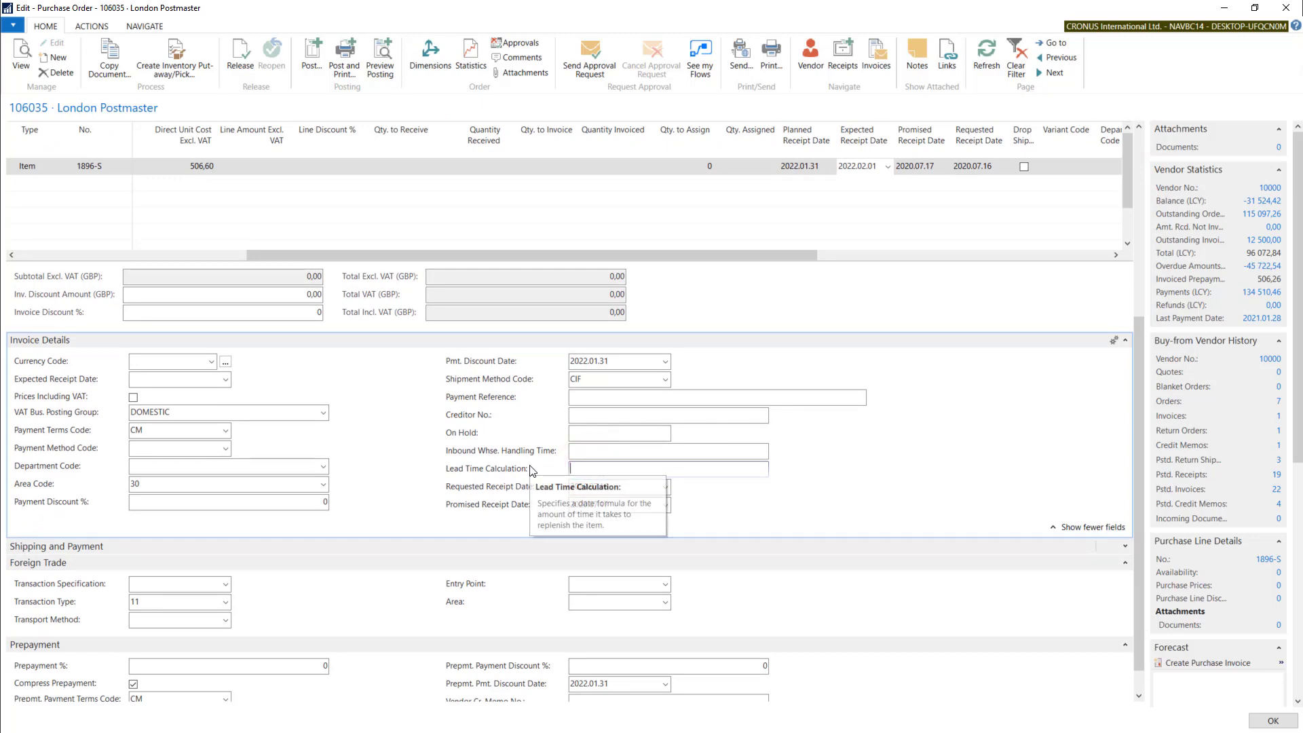
Step: Open the London Postmaster vendor card from the order's vendor lookup, check its Lead Time Calculation field, and return to the order
left_click_drag(1135, 394, 1136, 180)
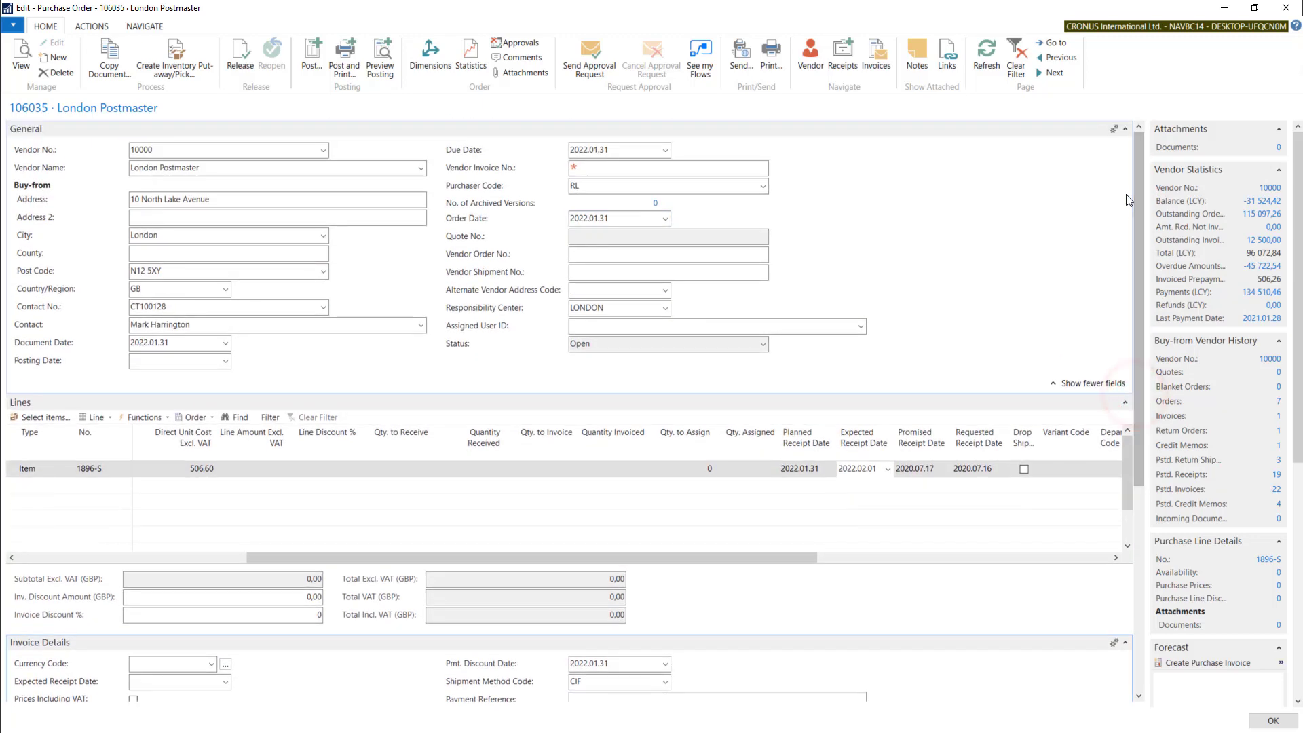
left_click(325, 150)
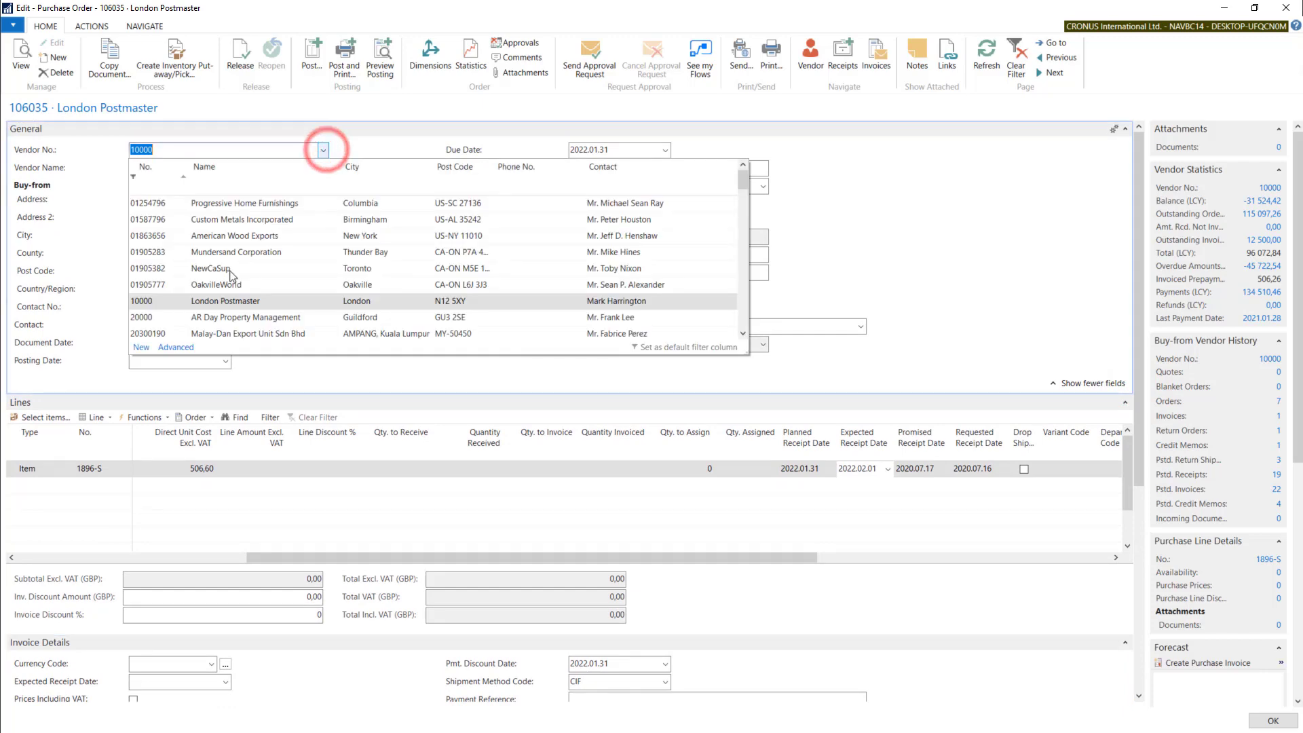
left_click(170, 349)
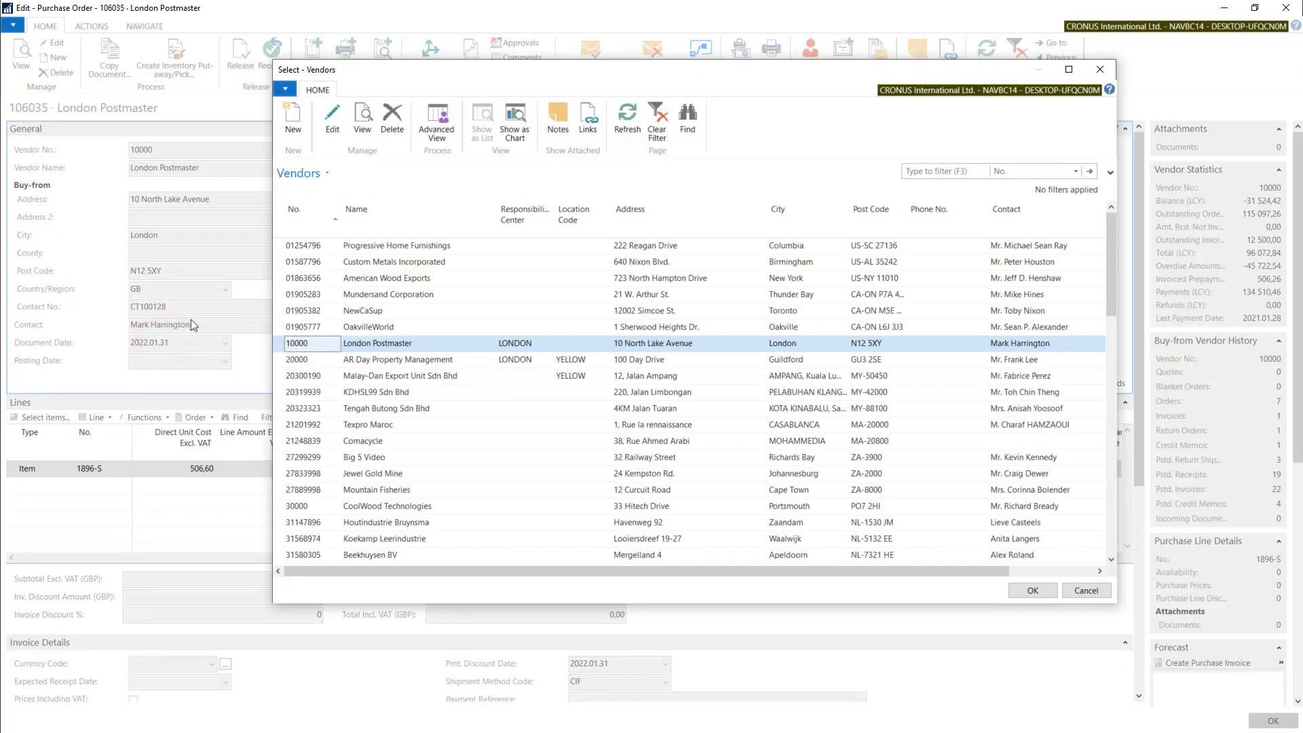
left_click(345, 128)
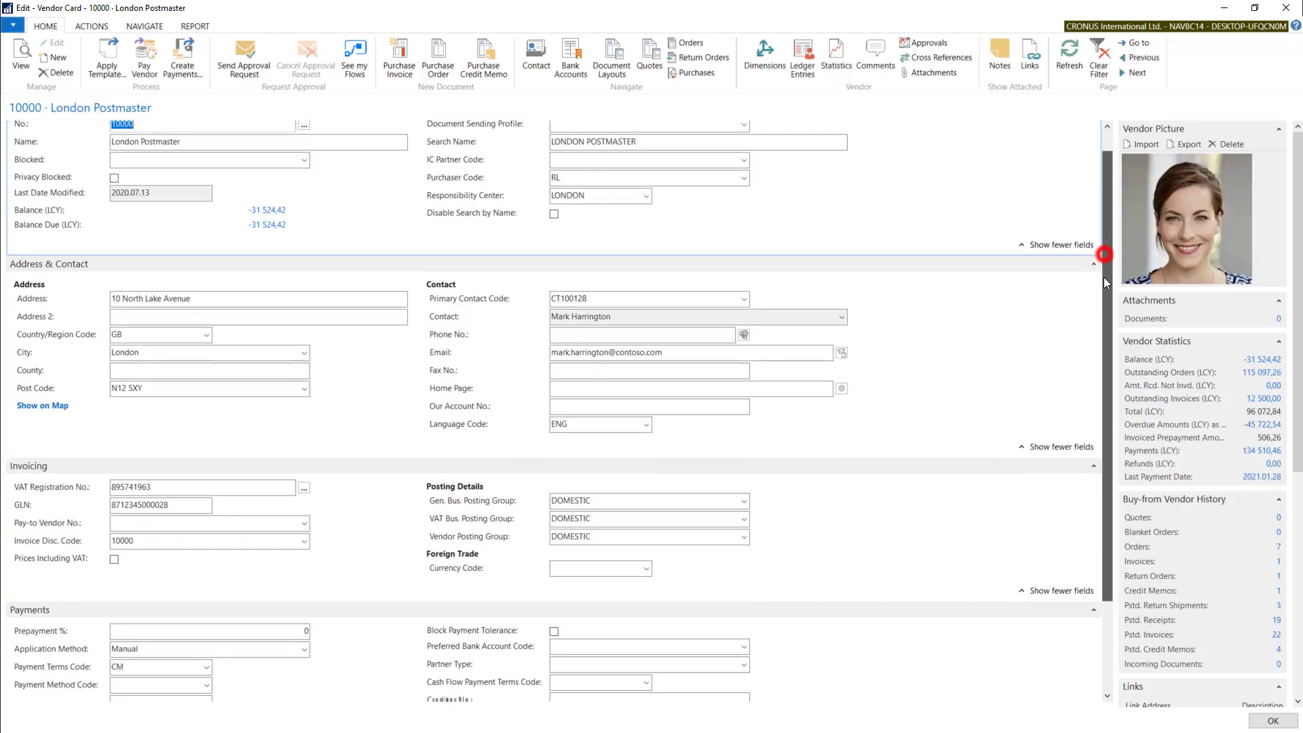
left_click_drag(1104, 277, 1102, 366)
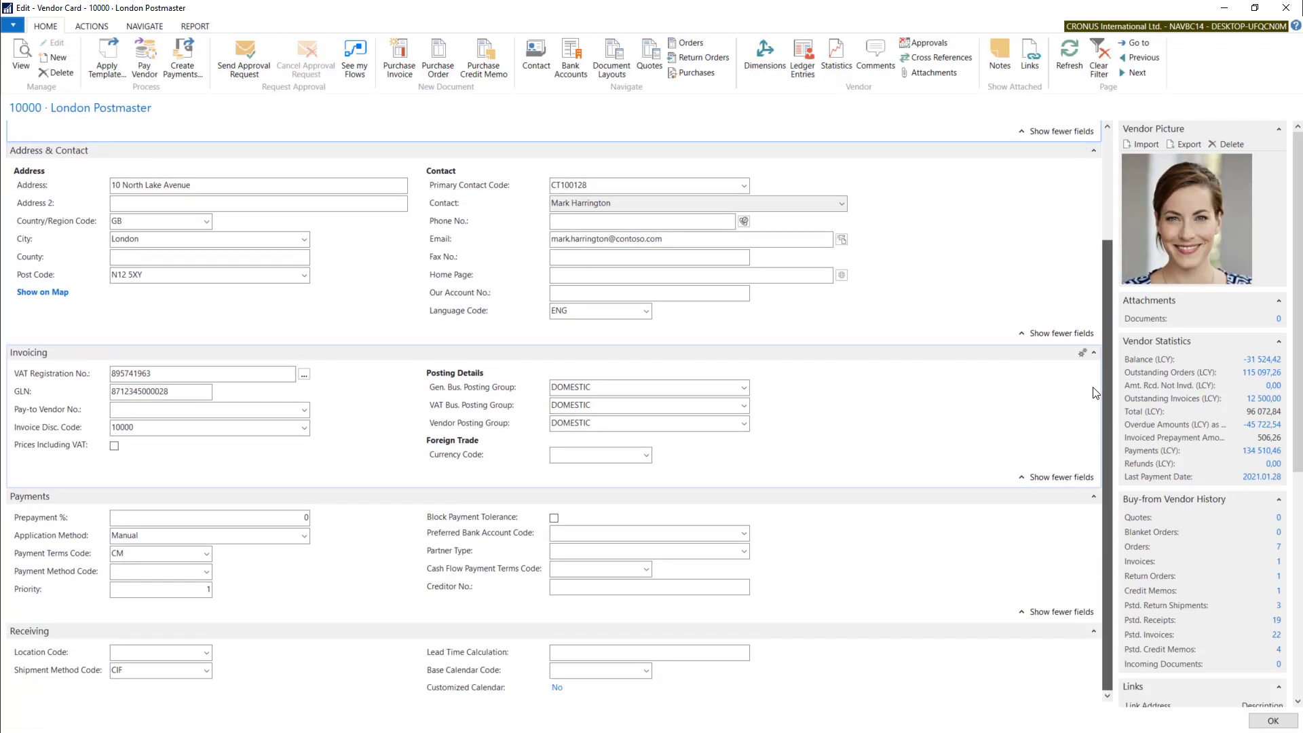
left_click(569, 655)
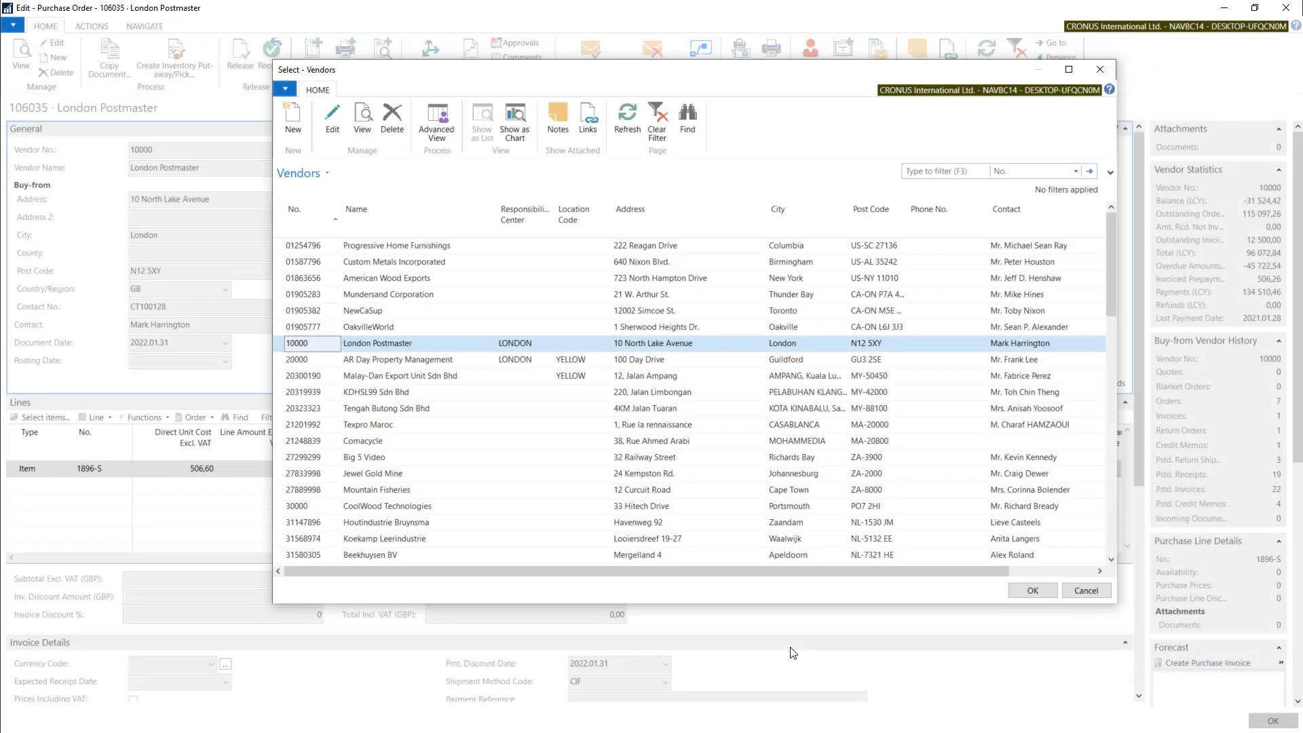
key("Escape")
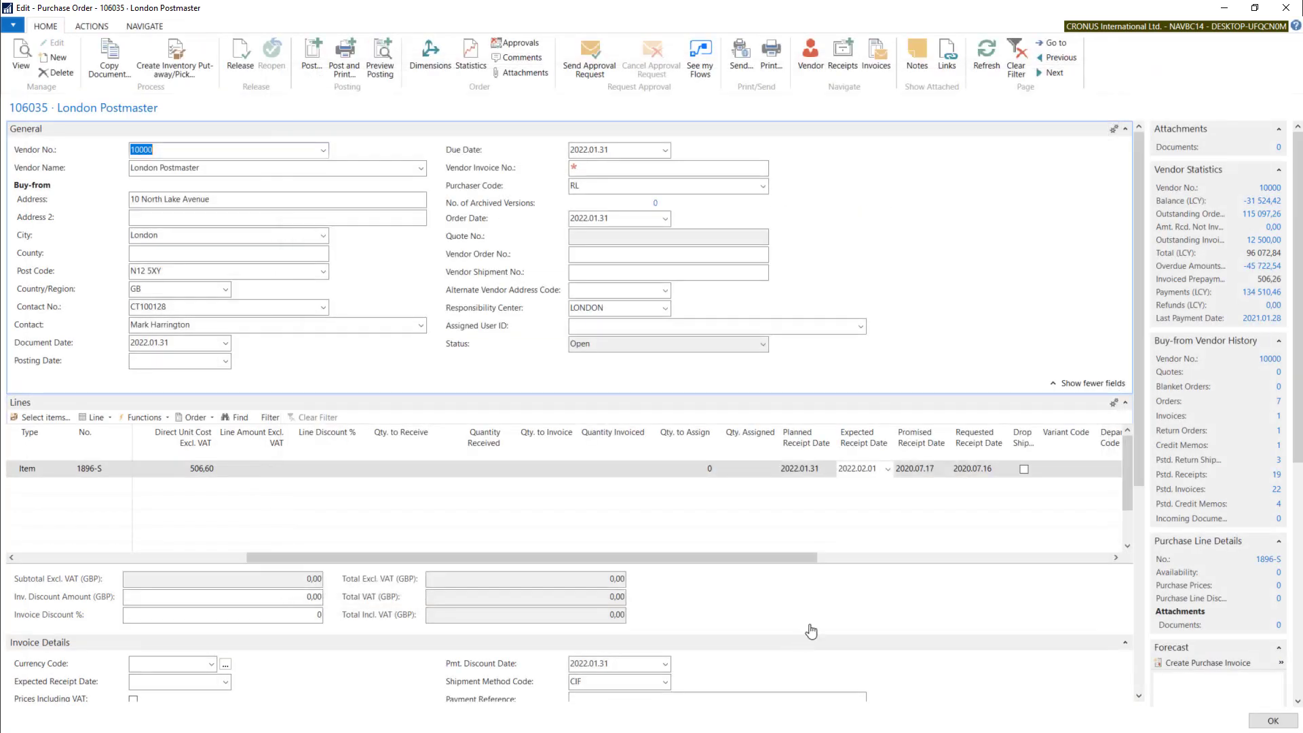
Step: Set the order's Inbound Whse. Handling Time to 1D in the invoice details and update the lines with it
left_click_drag(1137, 233, 1138, 382)
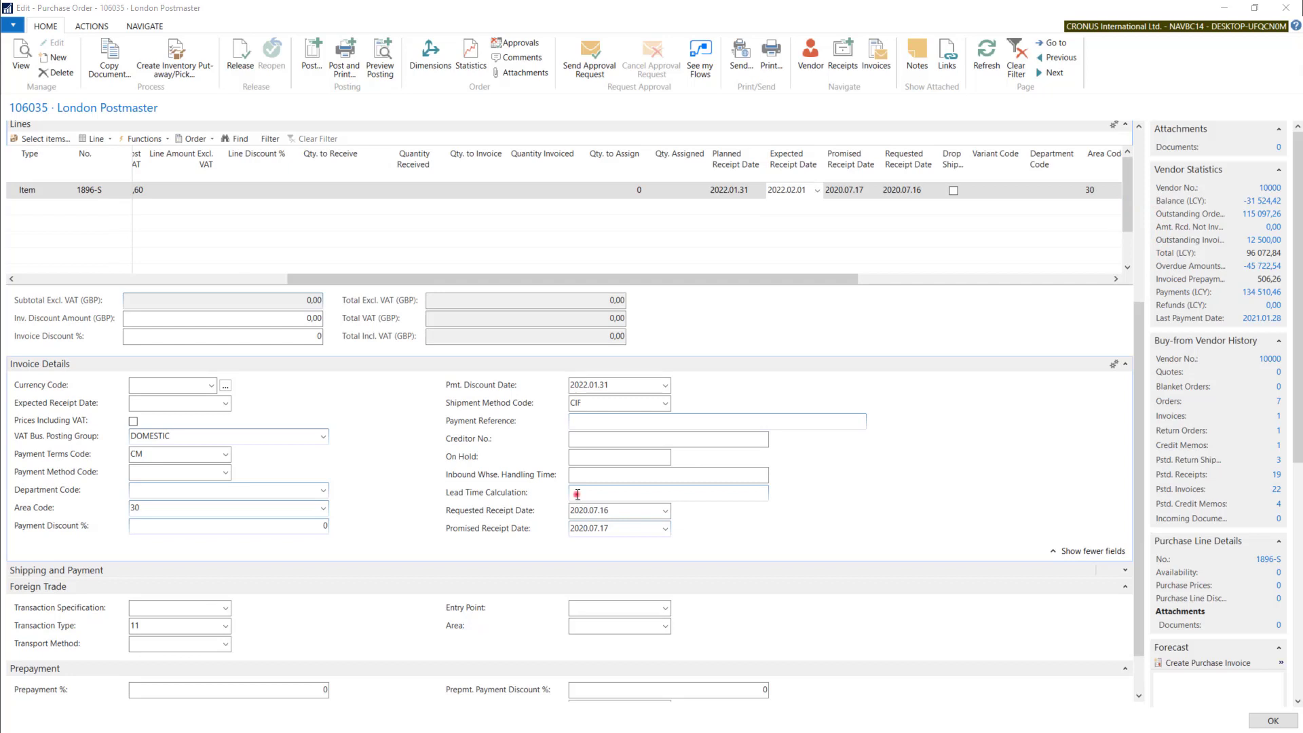
left_click(578, 494)
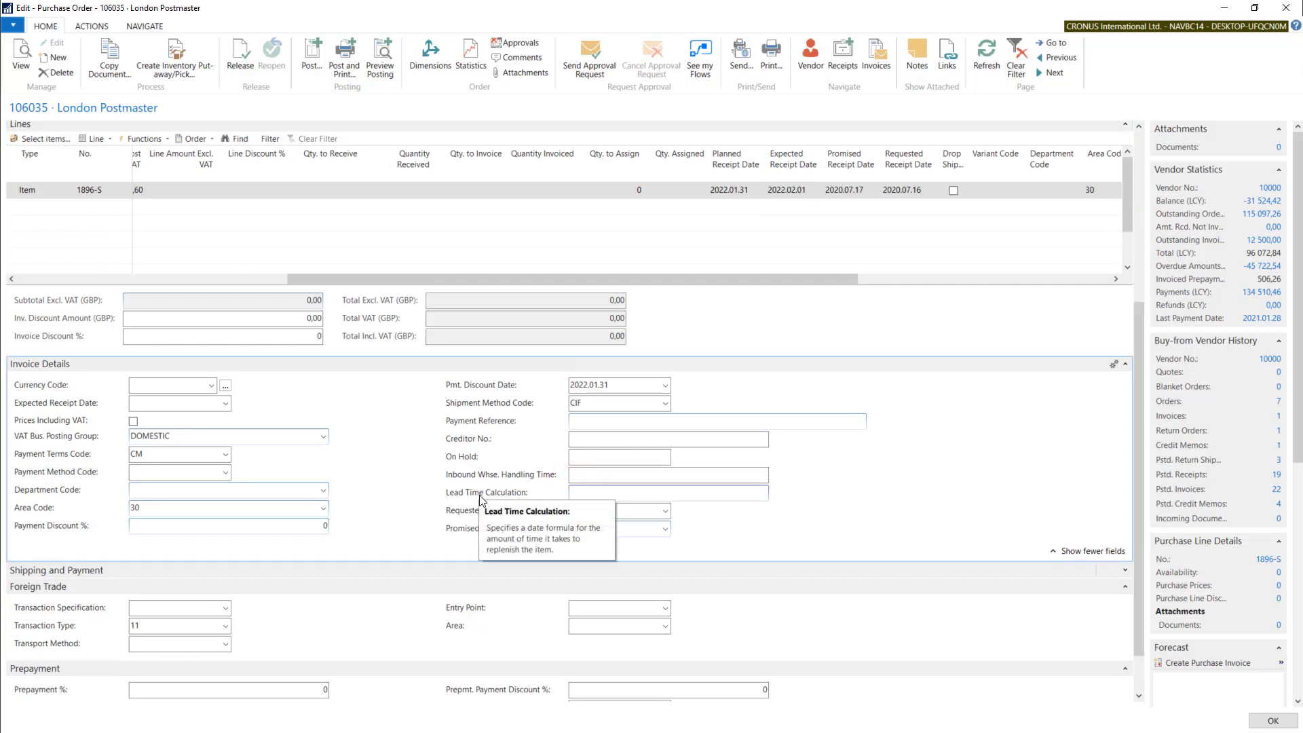
left_click(574, 474)
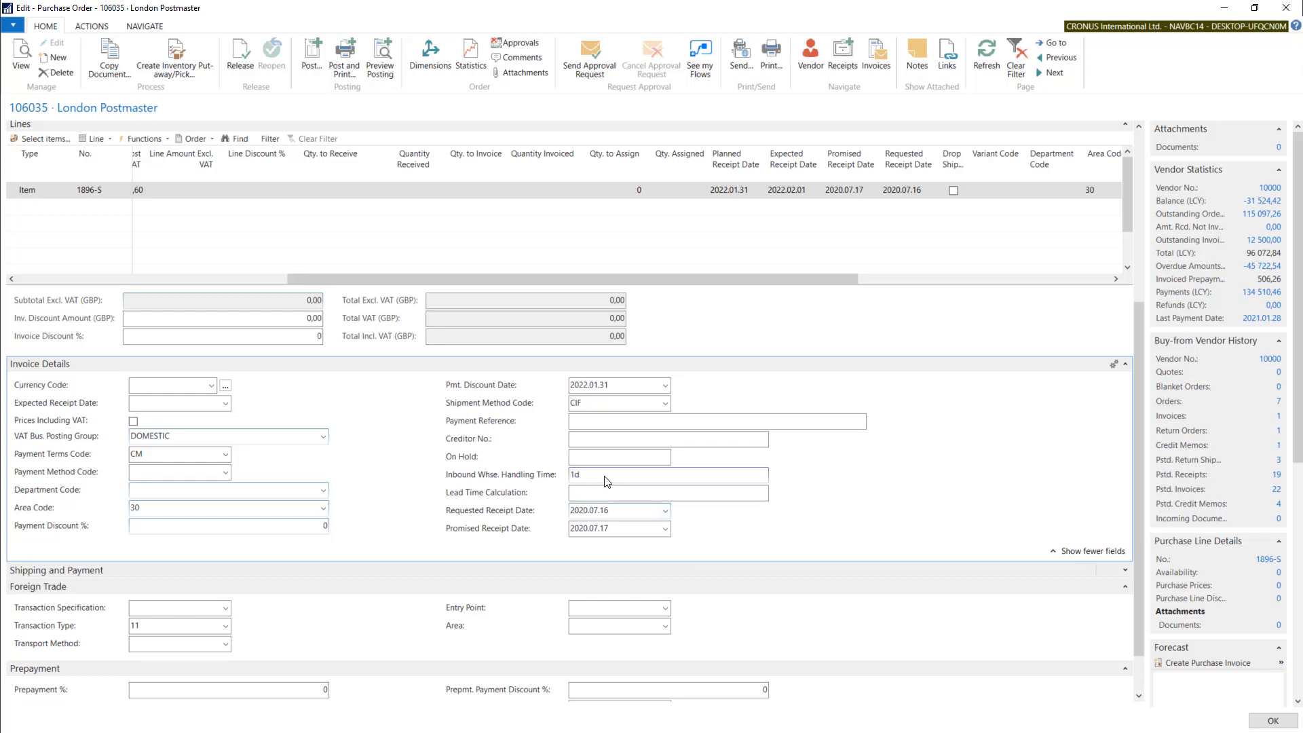
key("Tab")
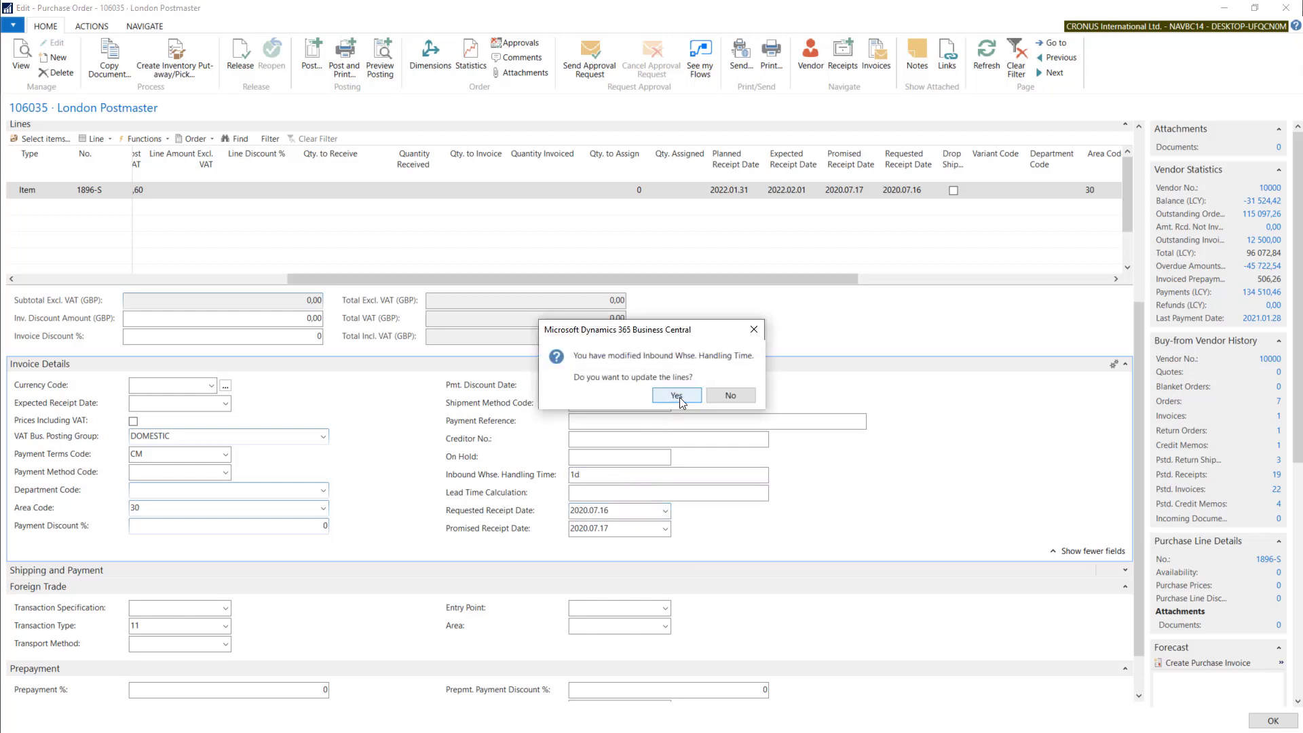
left_click(677, 396)
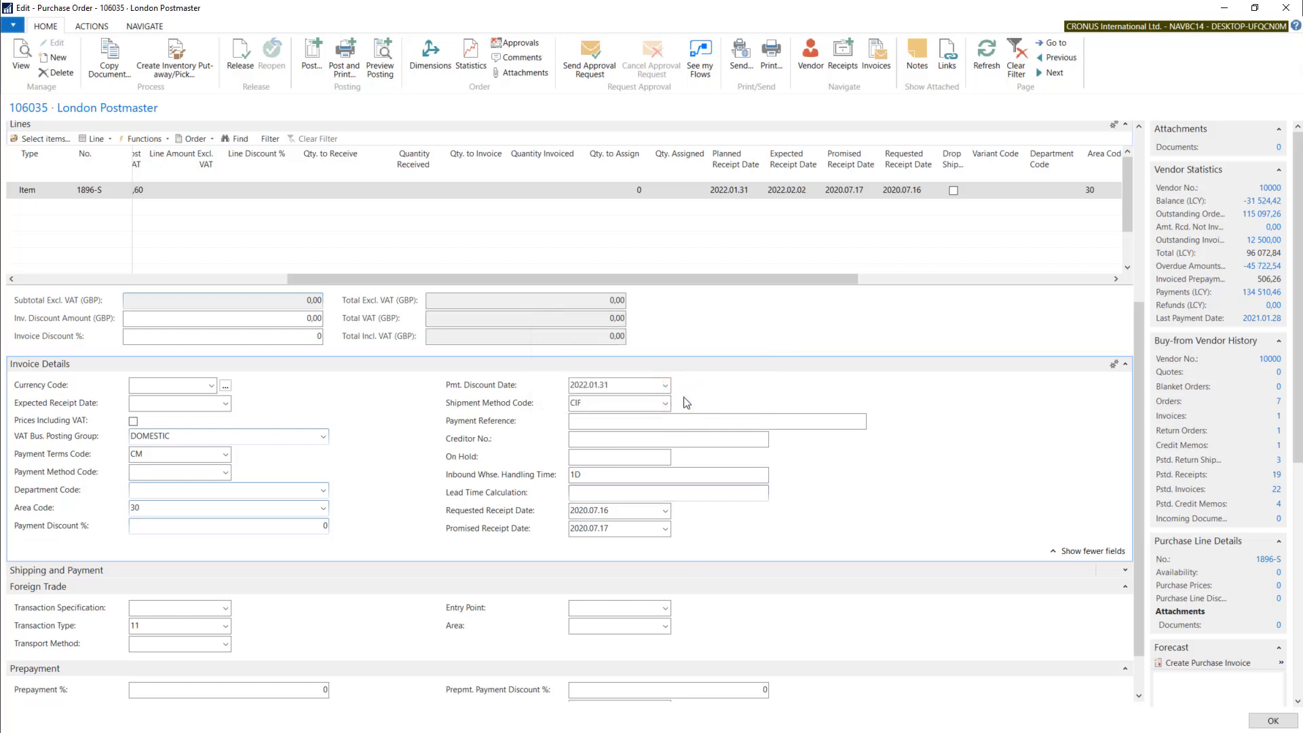
Step: Review the item line's planned and expected receipt dates against the new inbound warehouse handling time
left_click_drag(1138, 356, 1150, 265)
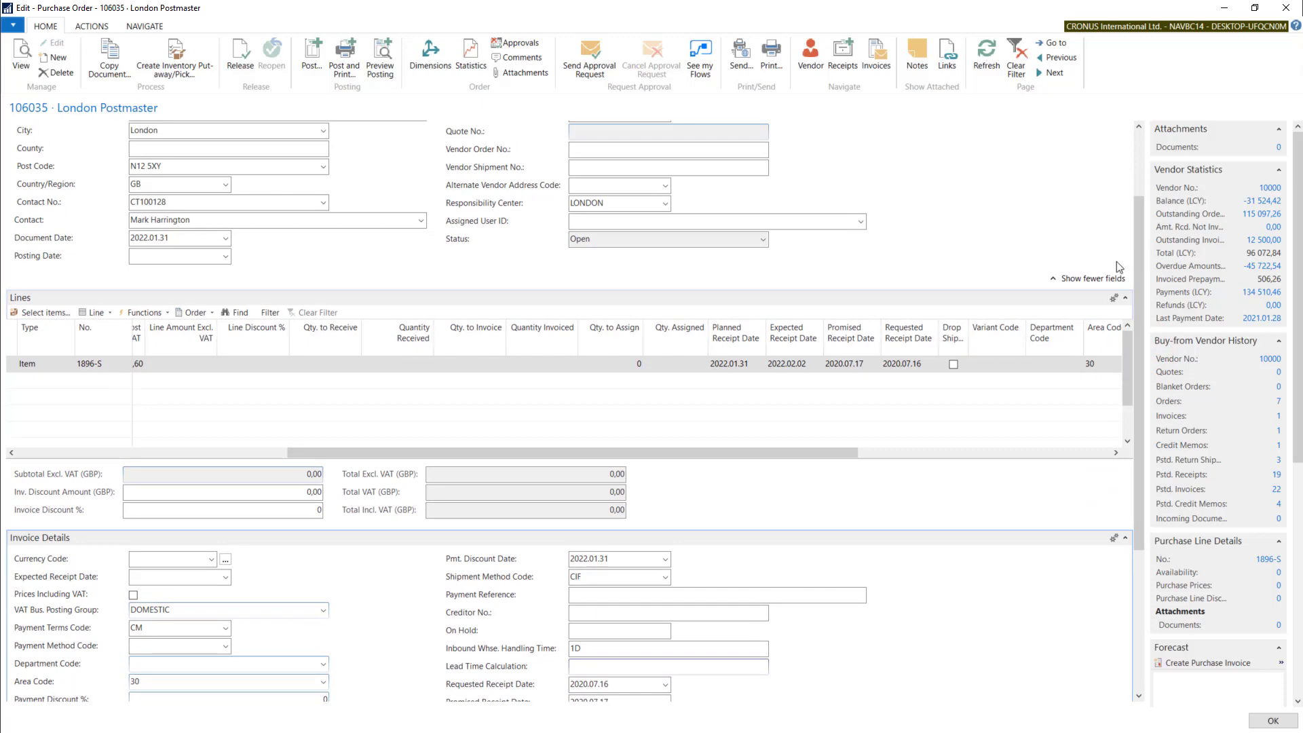
left_click_drag(755, 454, 609, 468)
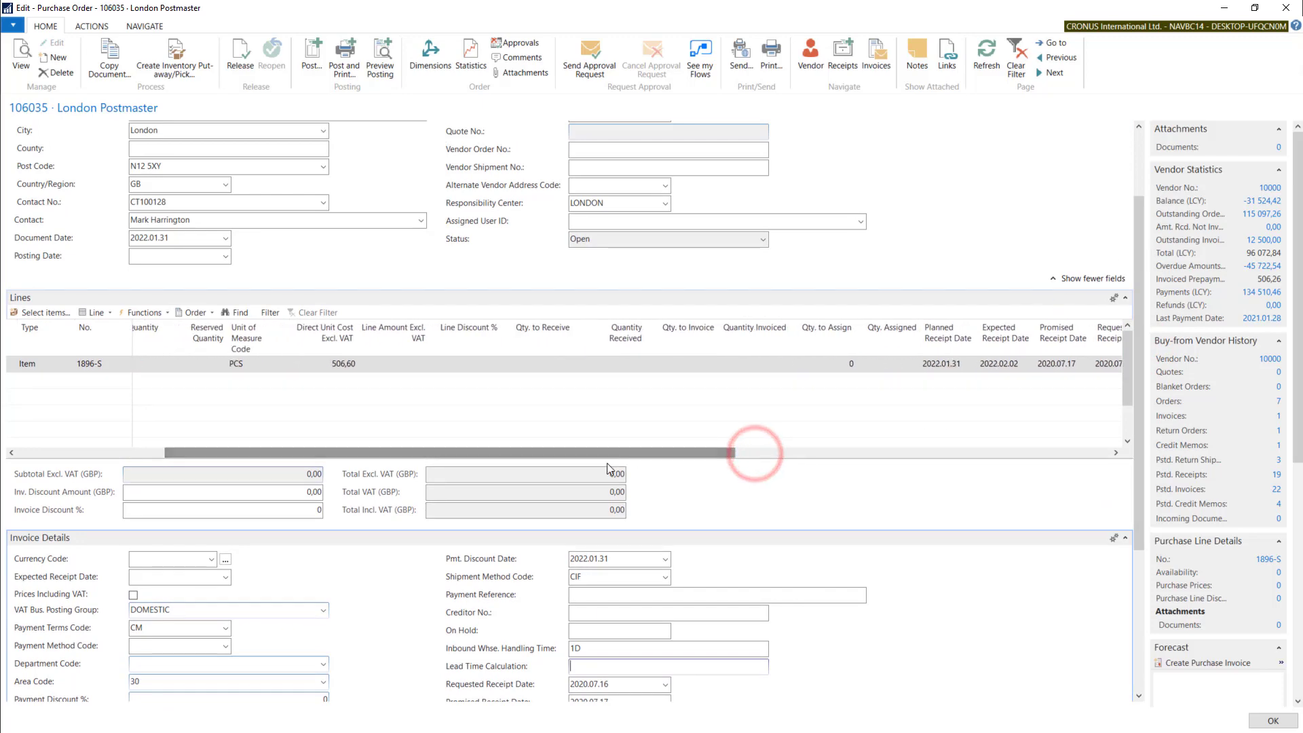